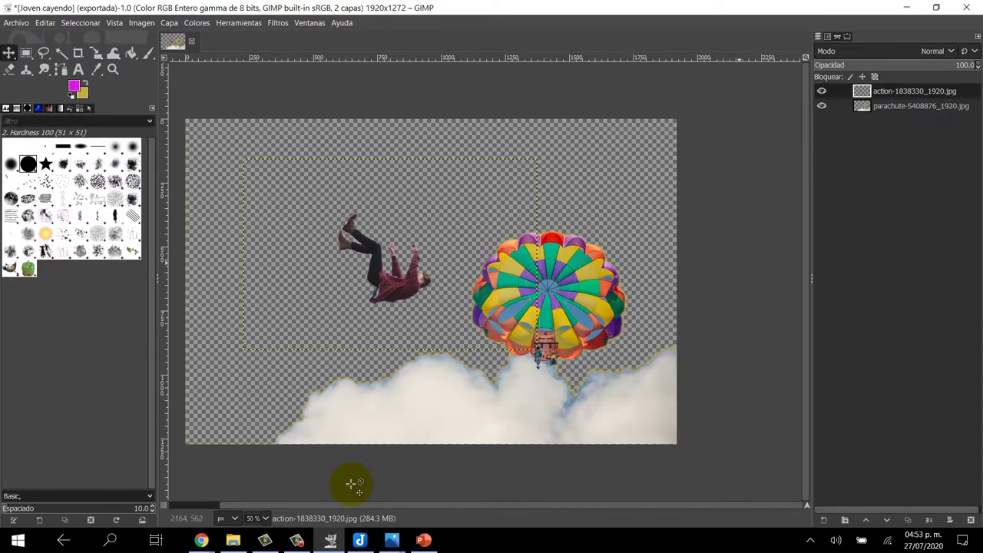
# - Zoom the falling-man and parachute composite in to 66.7%
pyautogui.scroll(1, 351, 483)
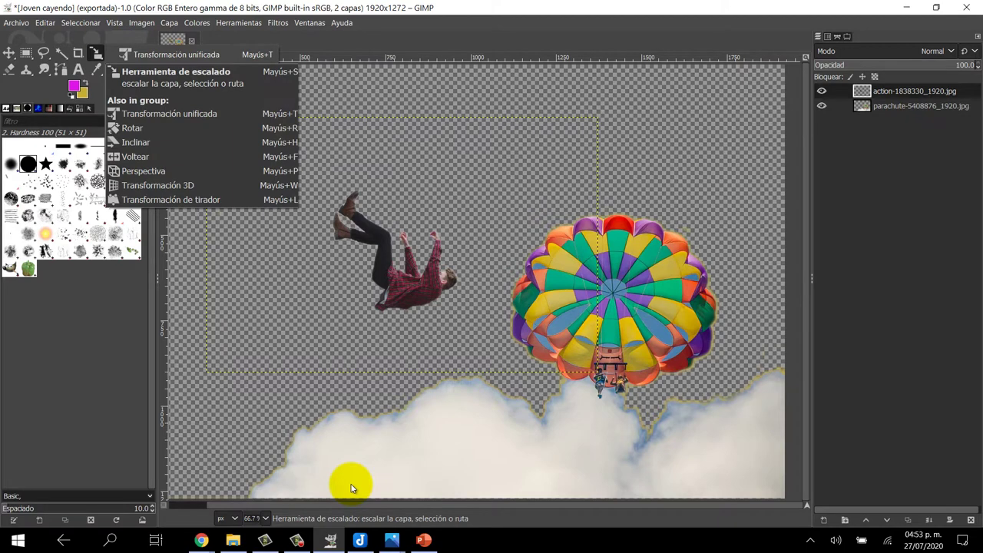
pyautogui.moveTo(95, 52)
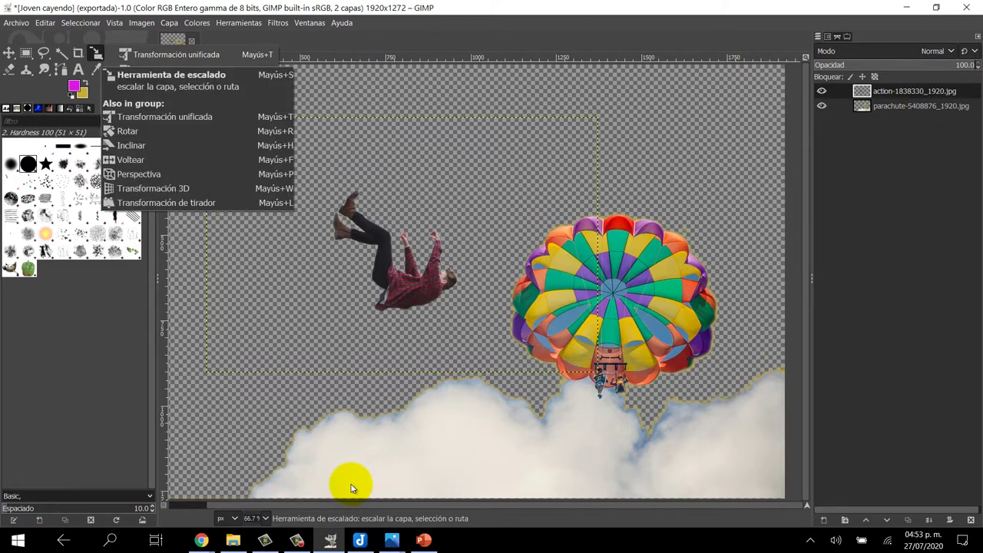
# - Try flipping the falling-man layer horizontally, then flip it back
pyautogui.press('Return')
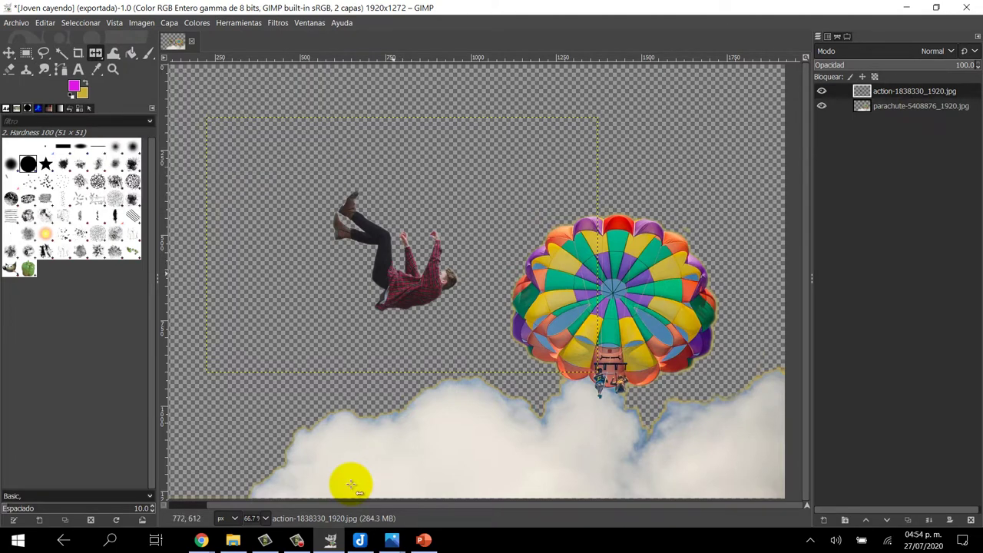
pyautogui.click(392, 273)
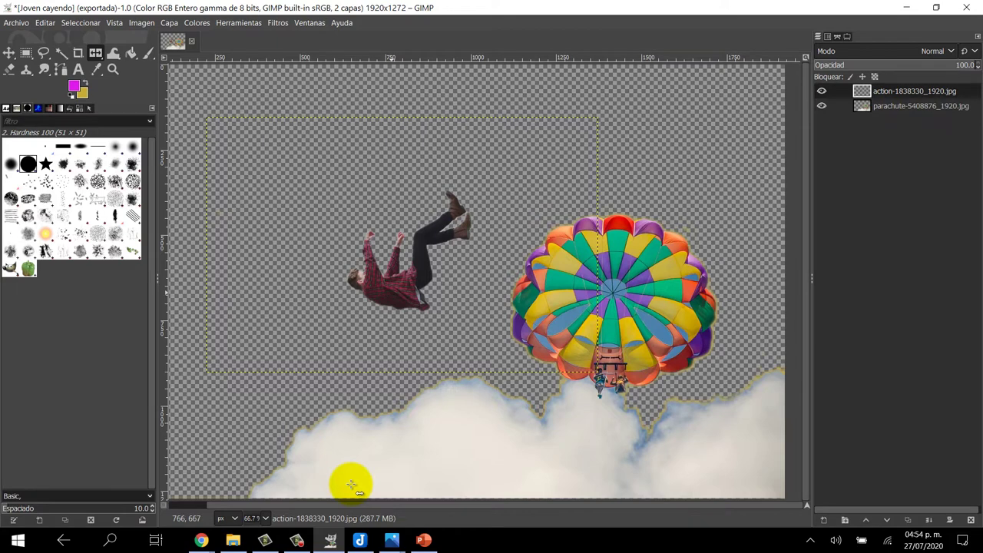
pyautogui.click(351, 485)
pyautogui.click(352, 485)
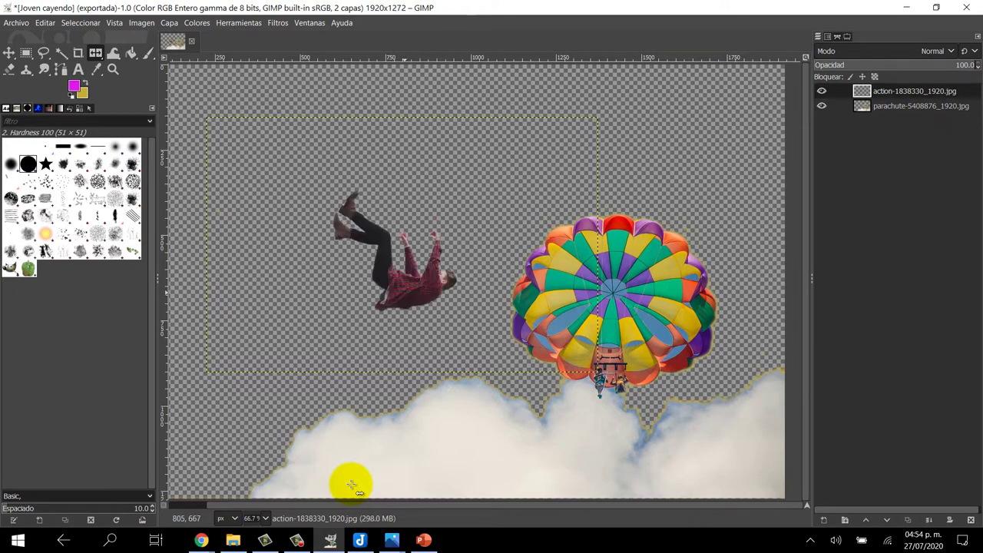
# - Flip the parachute-and-clouds layer horizontally so the parachute sits on the left
pyautogui.press('pagedown')
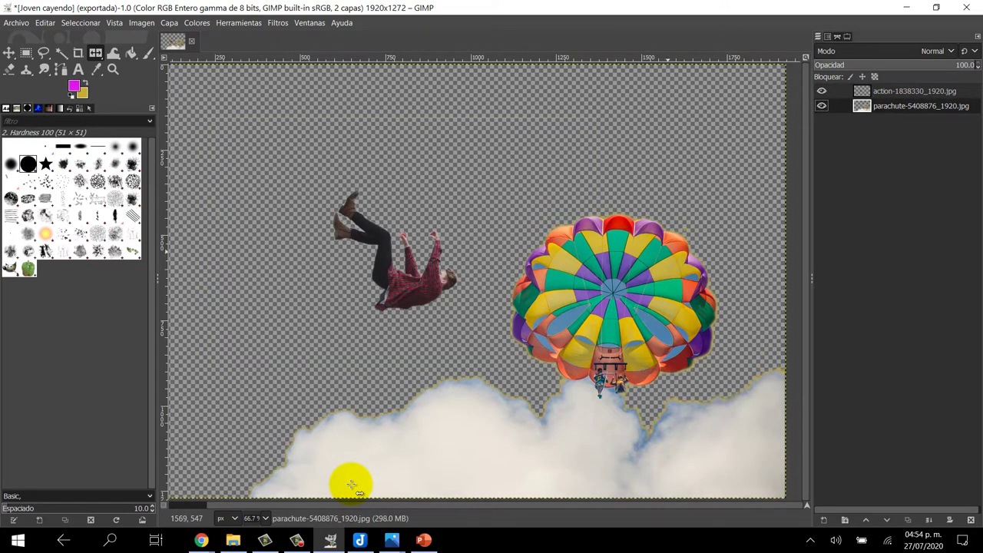
pyautogui.click(351, 485)
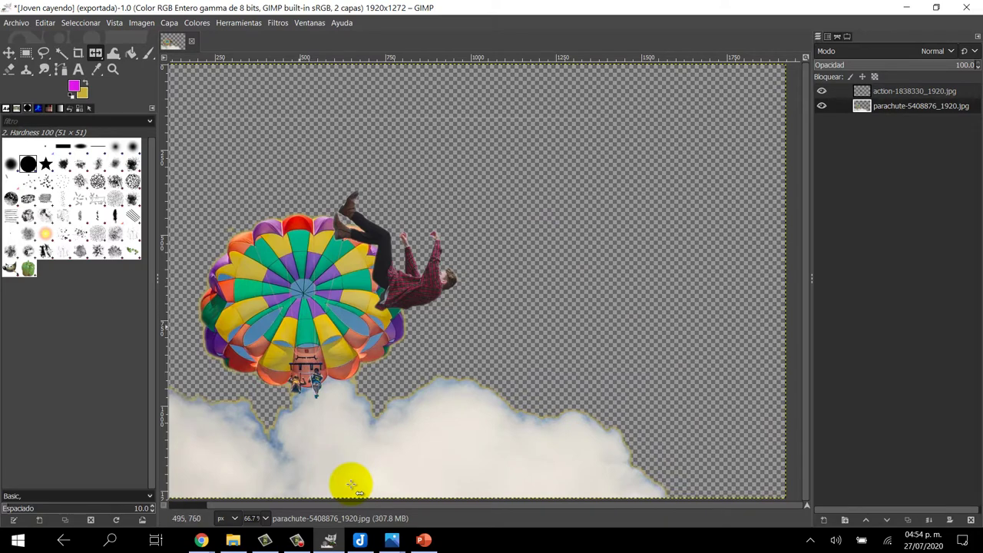
pyautogui.click(352, 485)
pyautogui.click(352, 485)
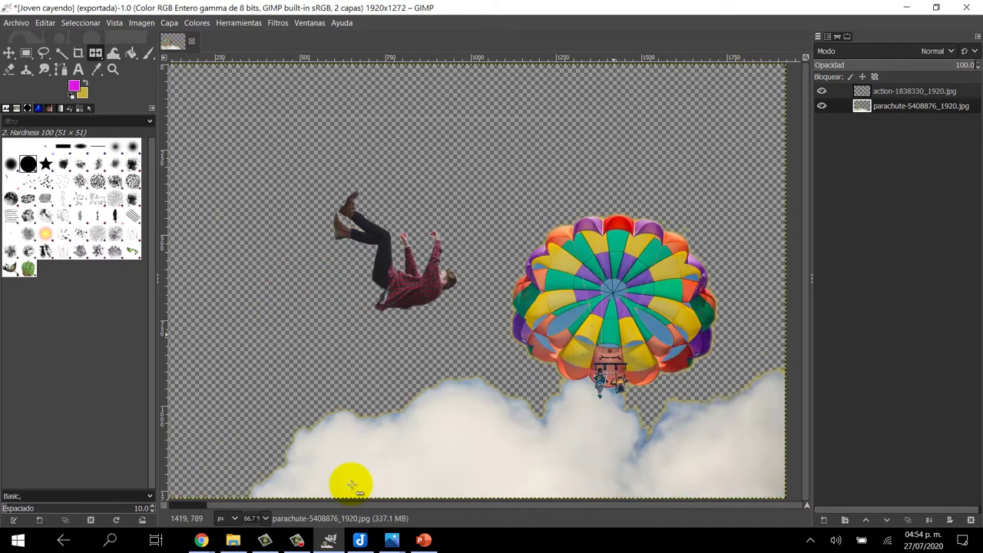
pyautogui.scroll(-2, 351, 485)
pyautogui.scroll(1, 351, 486)
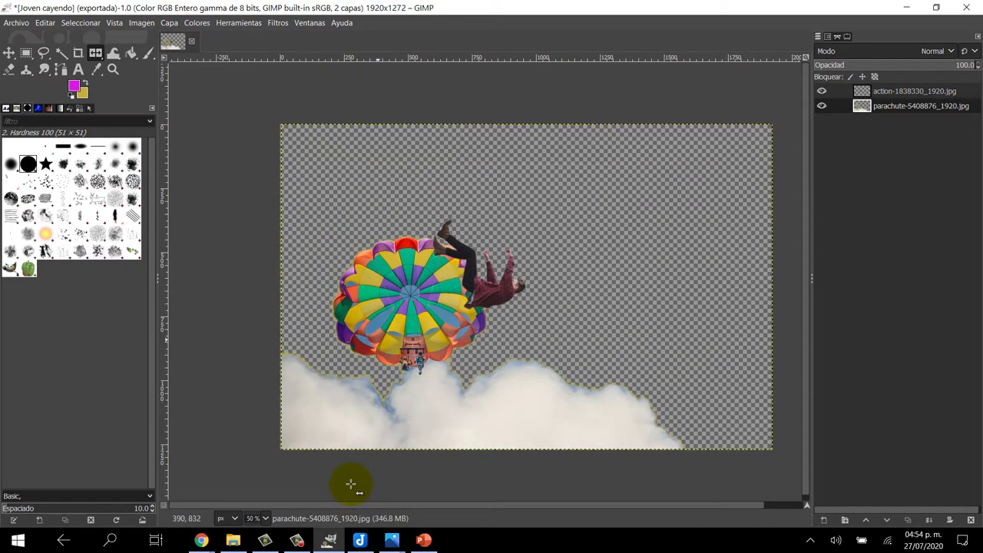
pyautogui.click(350, 484)
pyautogui.click(350, 484)
# - Make the falling-man layer active and mirror him horizontally
pyautogui.press('pageup')
pyautogui.press('pagedown')
pyautogui.press('pageup')
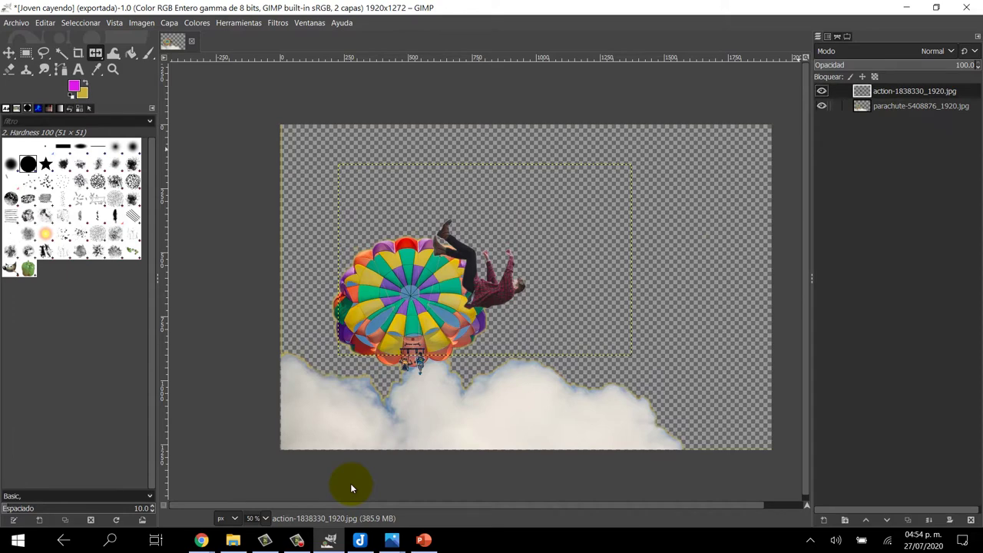
pyautogui.press('pagedown')
pyautogui.press('pageup')
pyautogui.press('pagedown')
pyautogui.press('pageup')
pyautogui.press('pagedown')
pyautogui.press('pageup')
pyautogui.press('pagedown')
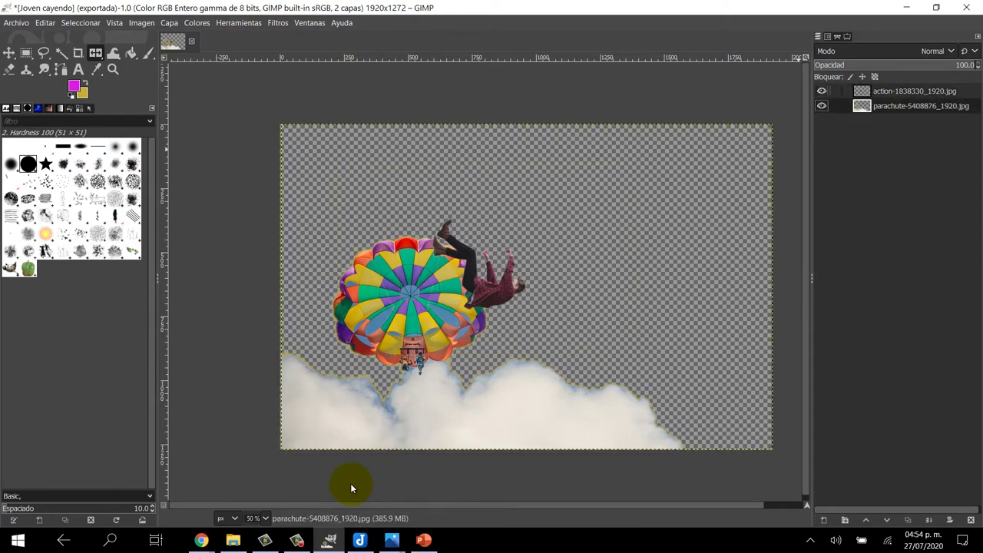
pyautogui.press('pageup')
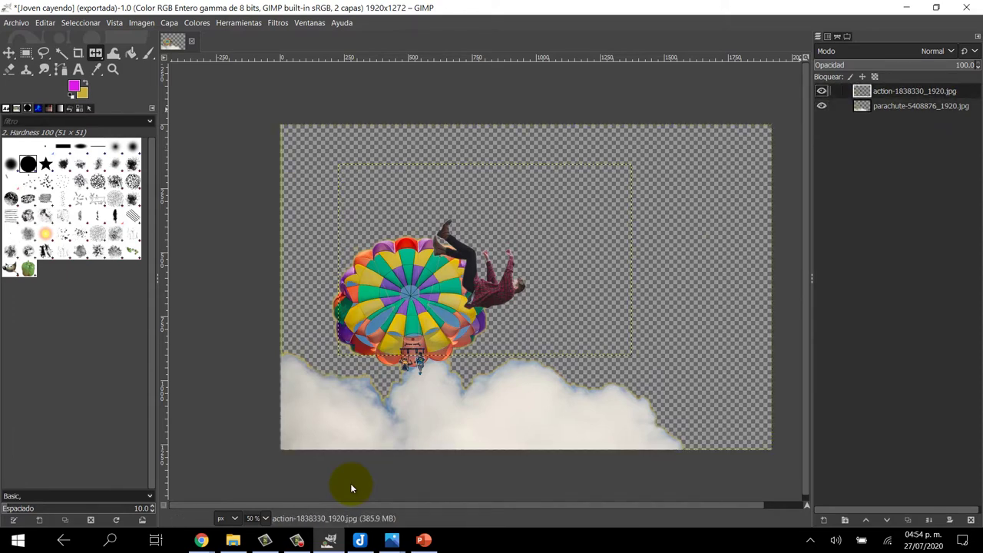
pyautogui.click(350, 484)
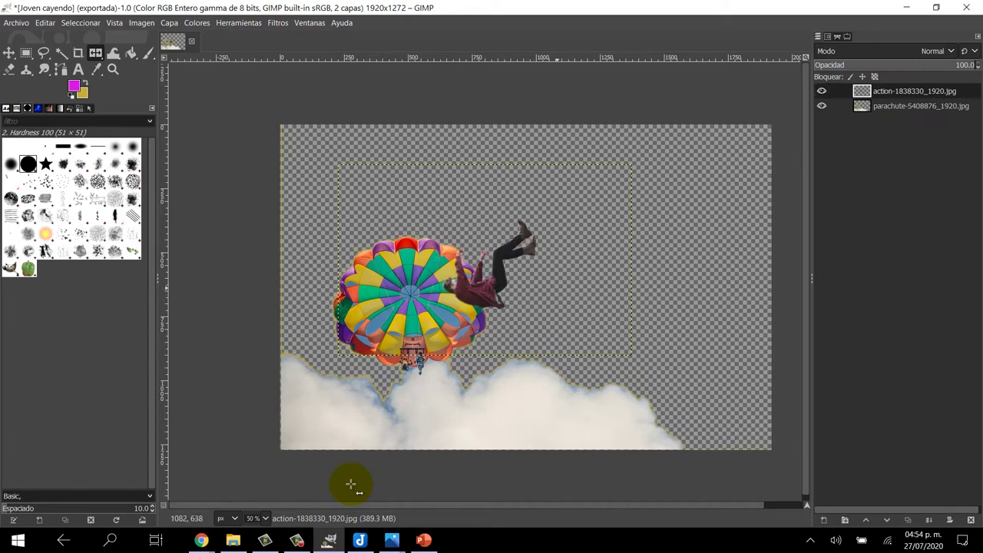
# - Drag the falling man to the right and slightly up in the sky
pyautogui.press('m')
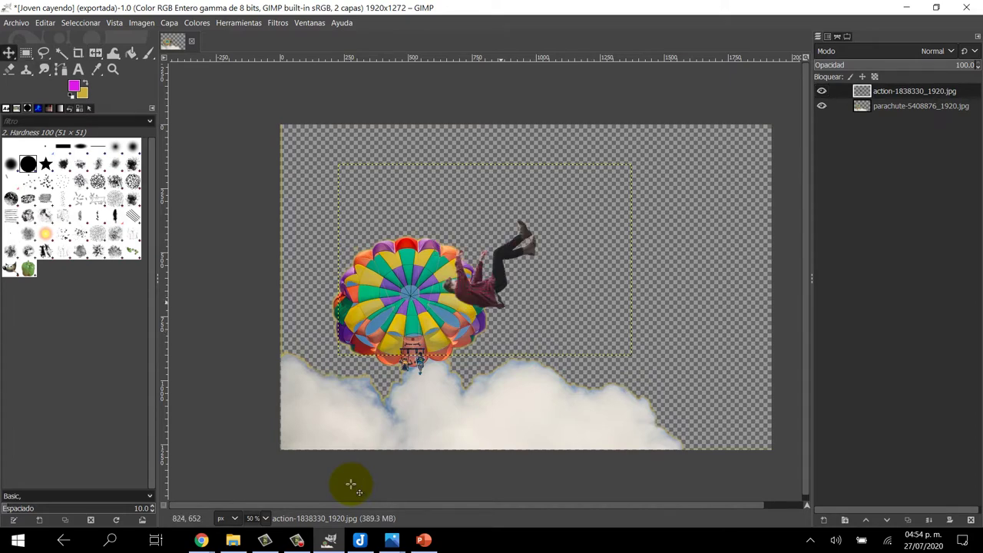
pyautogui.moveTo(492, 292); pyautogui.dragTo(624, 279)
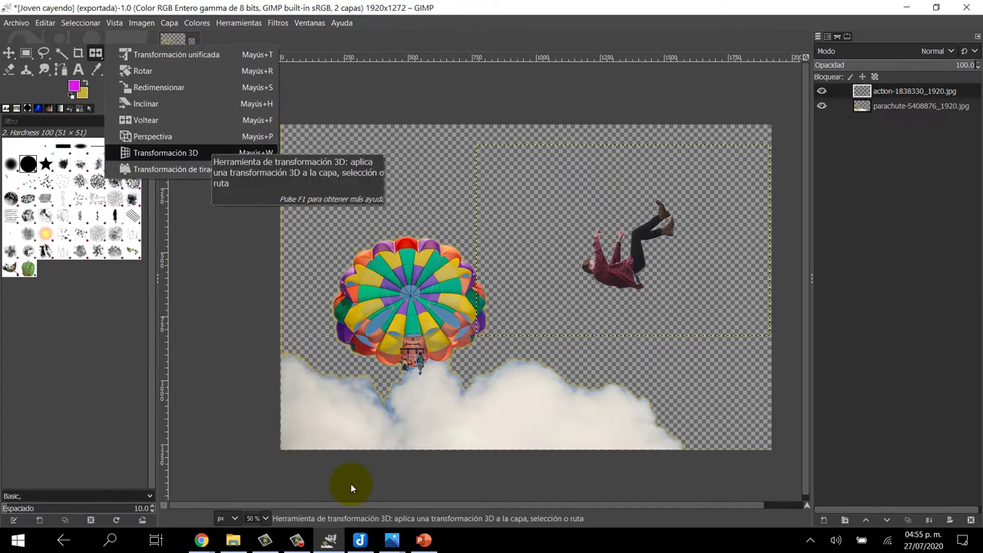
pyautogui.press('Up')
pyautogui.press('Up')
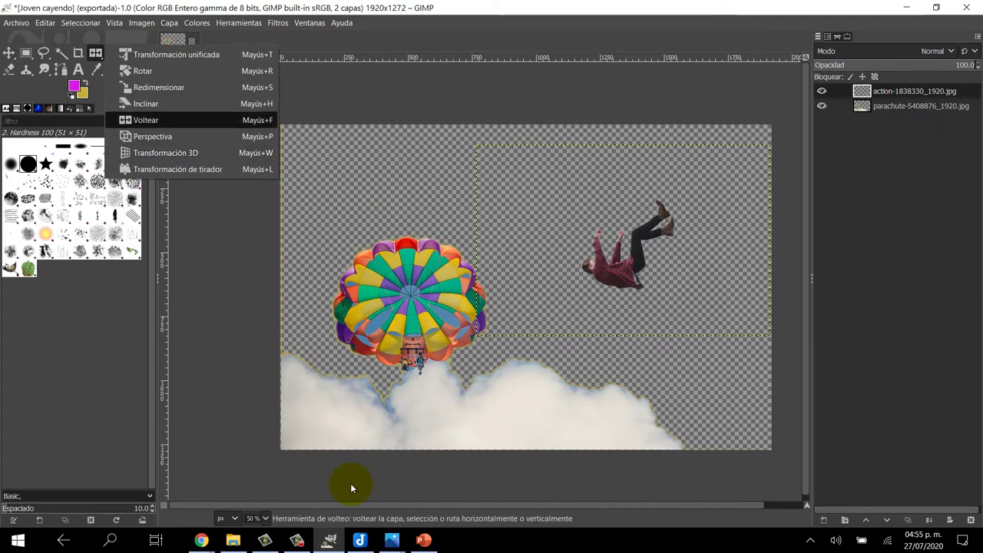
pyautogui.press('Down')
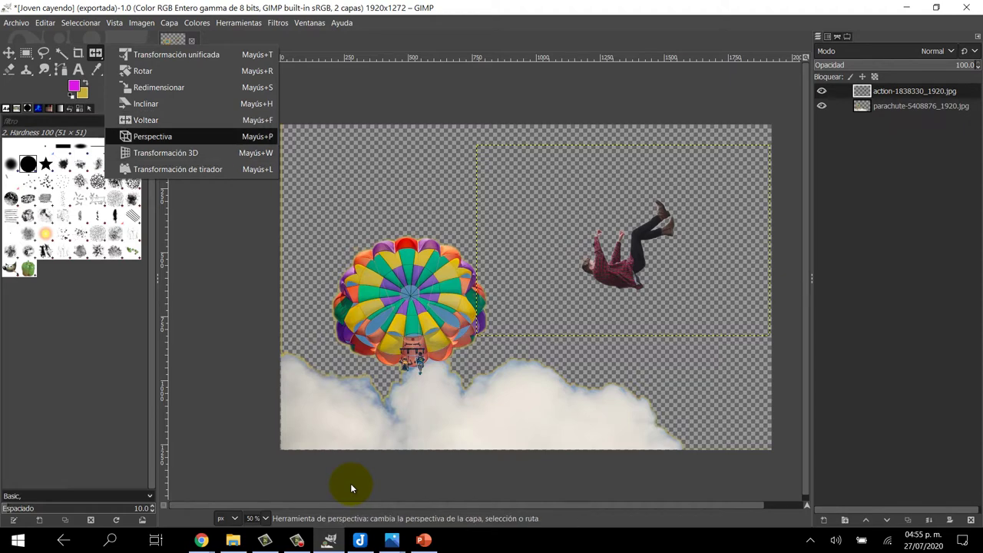
pyautogui.press('Down')
pyautogui.press('Up')
pyautogui.press('Up')
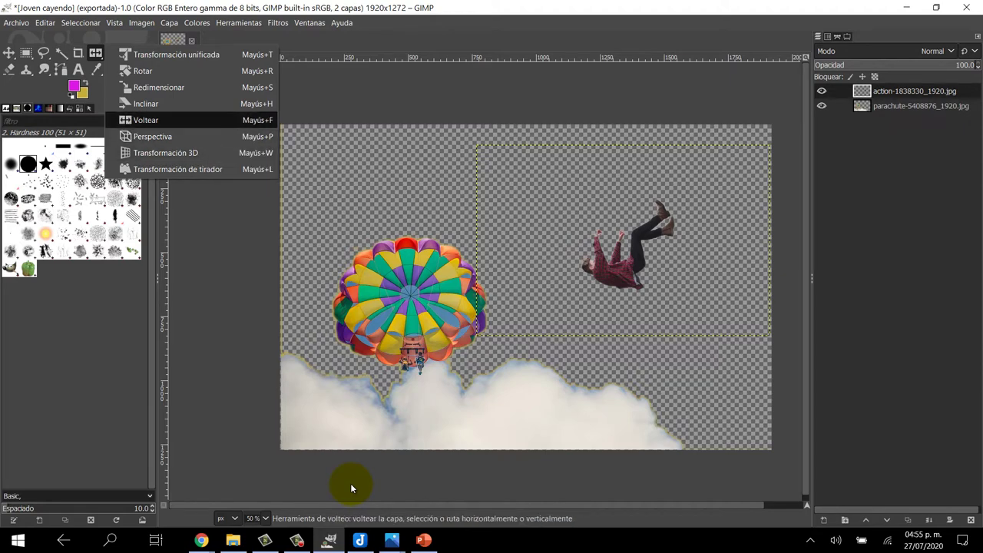
pyautogui.press('Up')
# - Trial-shear the falling man, reset the shear to 0, and switch to Handle Transform
pyautogui.press('Return')
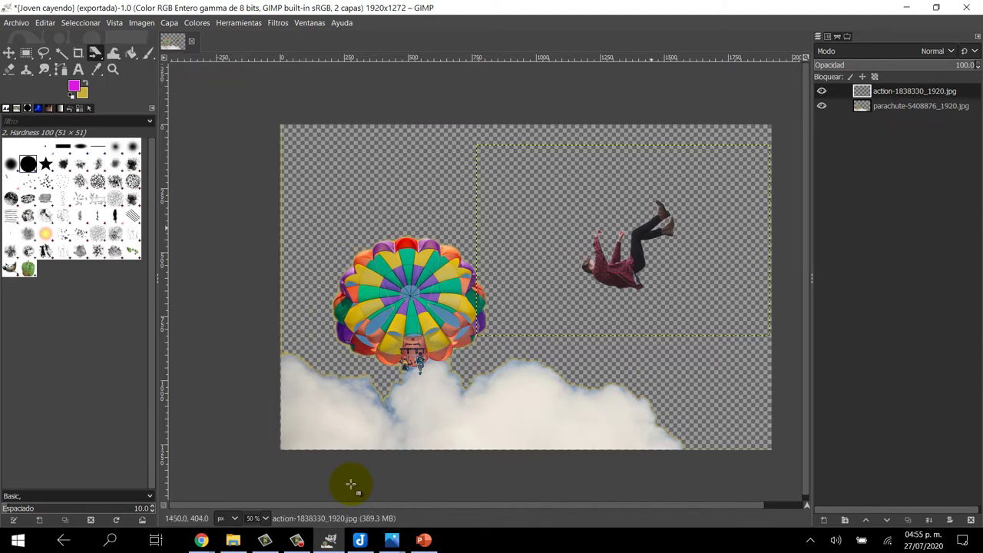
pyautogui.click(350, 484)
pyautogui.moveTo(644, 265)
pyautogui.mouseDown()
pyautogui.moveTo(734, 201)
pyautogui.moveTo(432, 250)
pyautogui.moveTo(490, 313)
pyautogui.mouseUp()
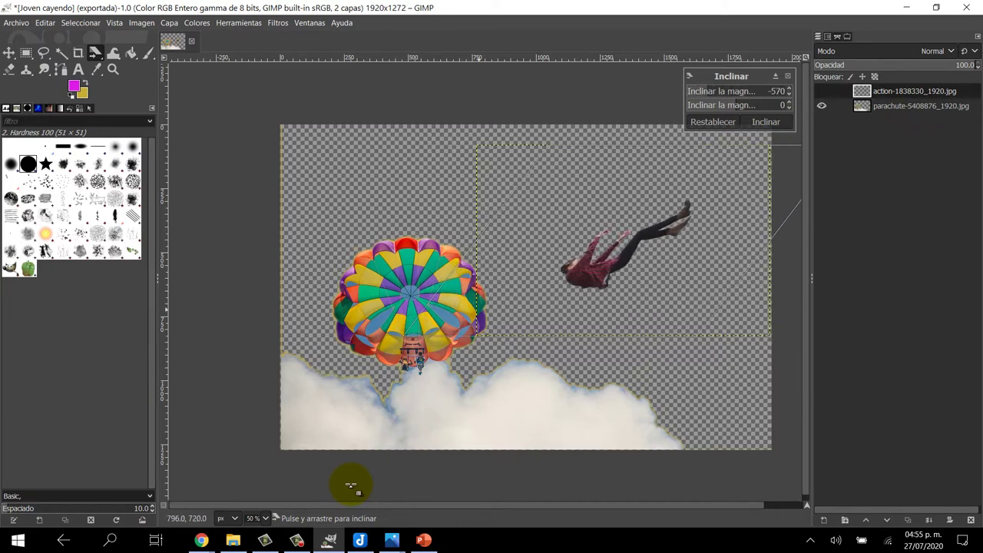
pyautogui.moveTo(350, 485); pyautogui.dragTo(350, 487)
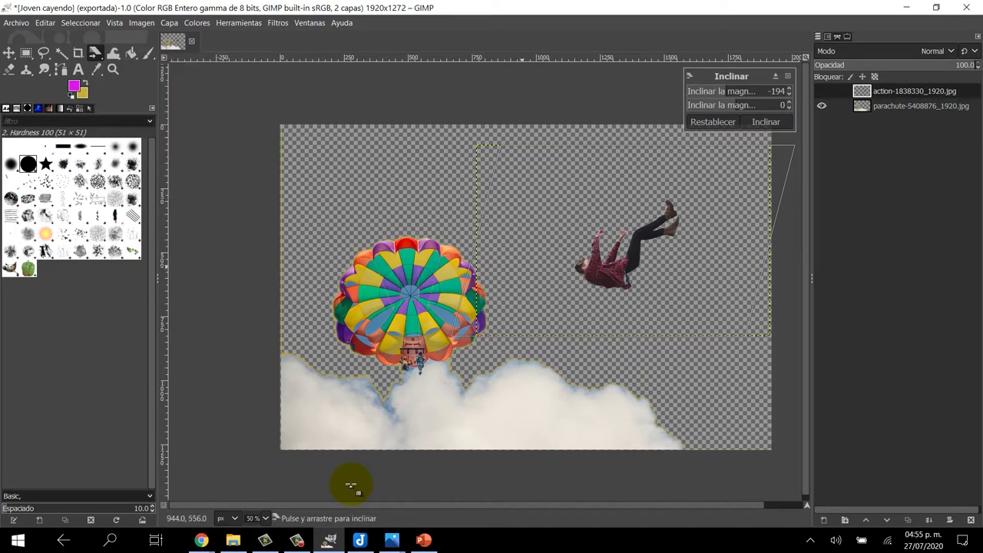
pyautogui.click(350, 486)
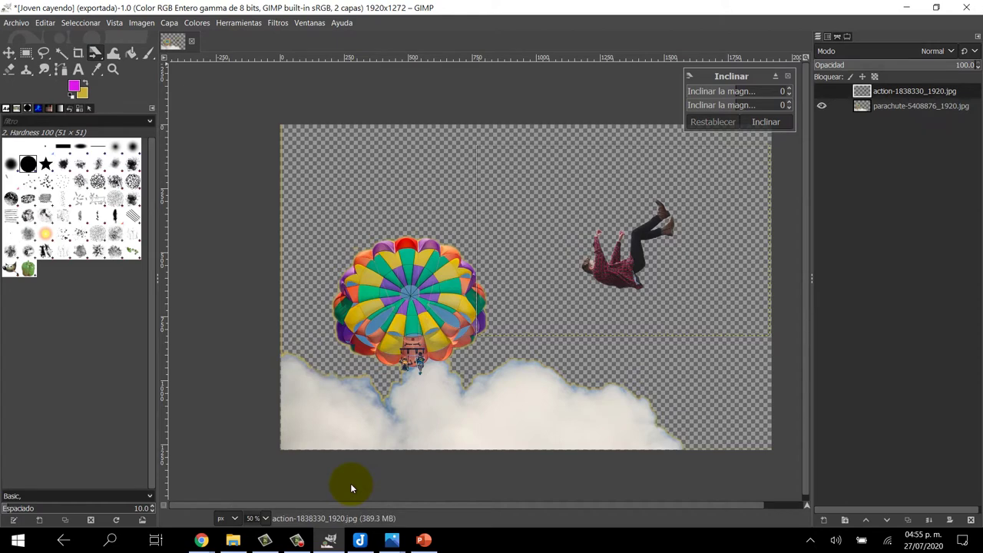
pyautogui.hotkey('shift', 'l')
pyautogui.press('+')
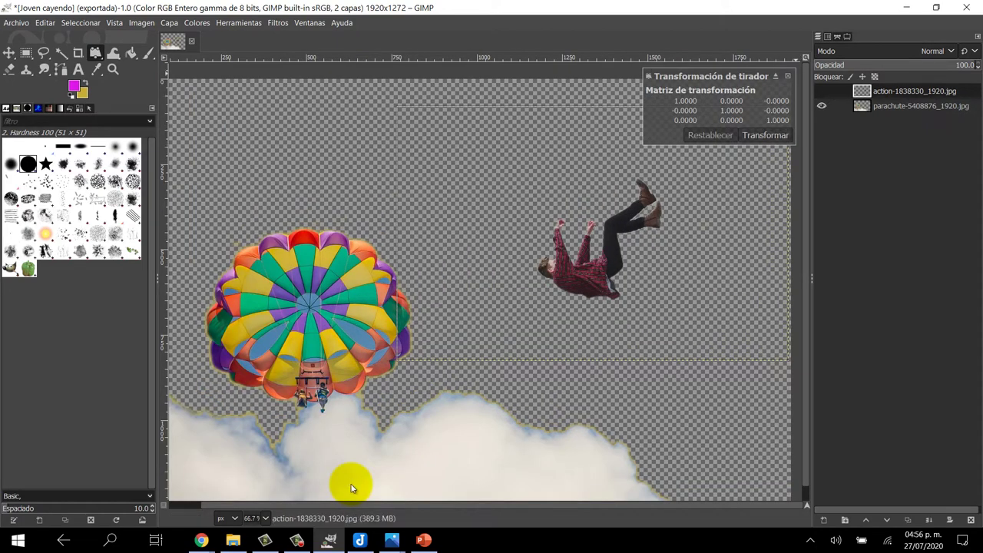
# - Scale the sunset clouds layer to 2377 × 1294 px, filling the canvas with no gaps
pyautogui.press('Escape')
pyautogui.press('-')
pyautogui.press('-')
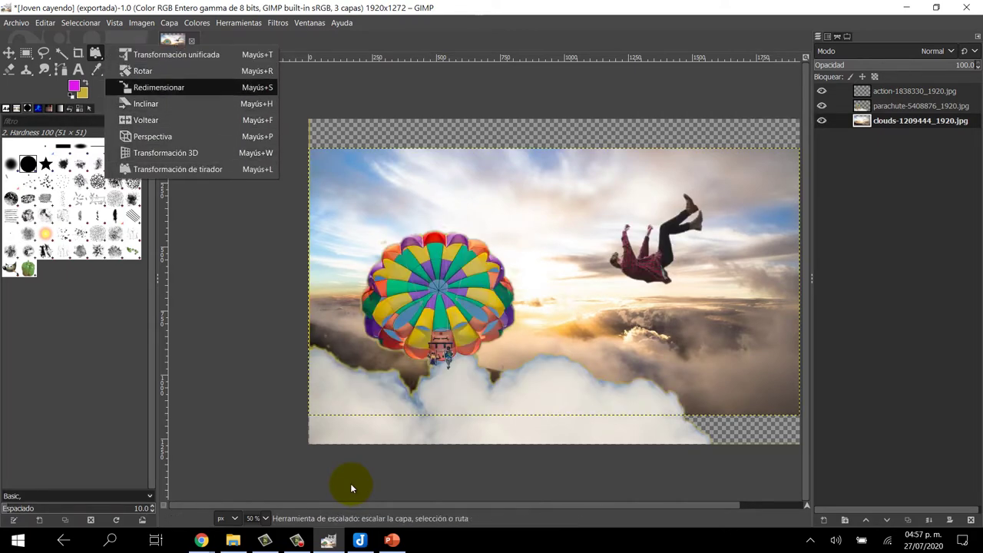
pyautogui.click(381, 185)
pyautogui.moveTo(730, 415)
pyautogui.mouseDown()
pyautogui.moveTo(722, 384)
pyautogui.moveTo(735, 436)
pyautogui.moveTo(801, 444)
pyautogui.mouseUp()
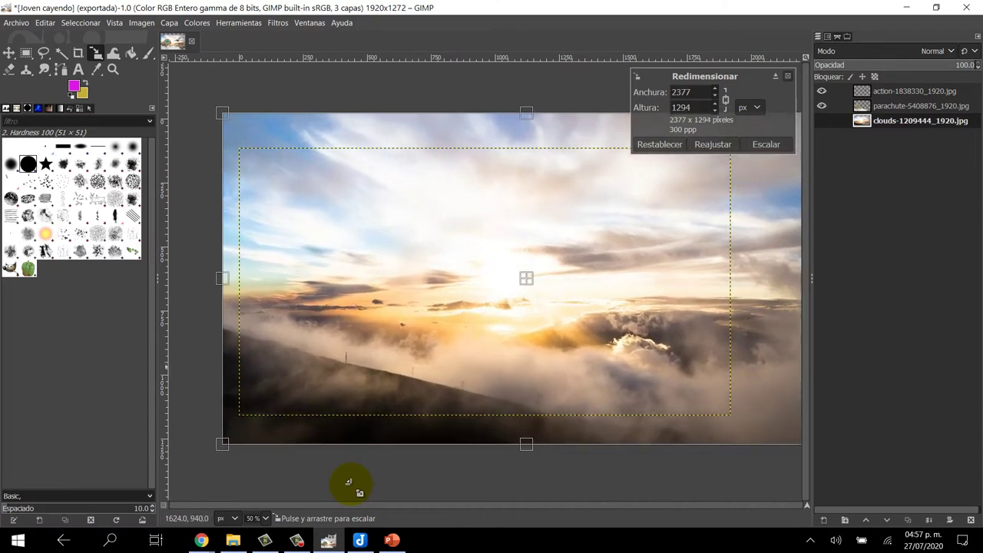
pyautogui.moveTo(526, 278); pyautogui.dragTo(502, 274)
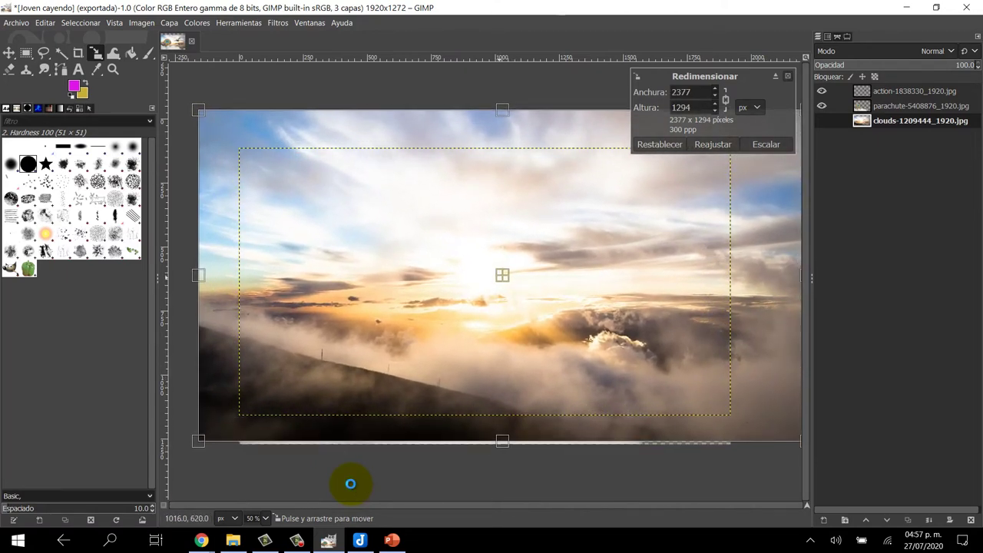
pyautogui.press('Return')
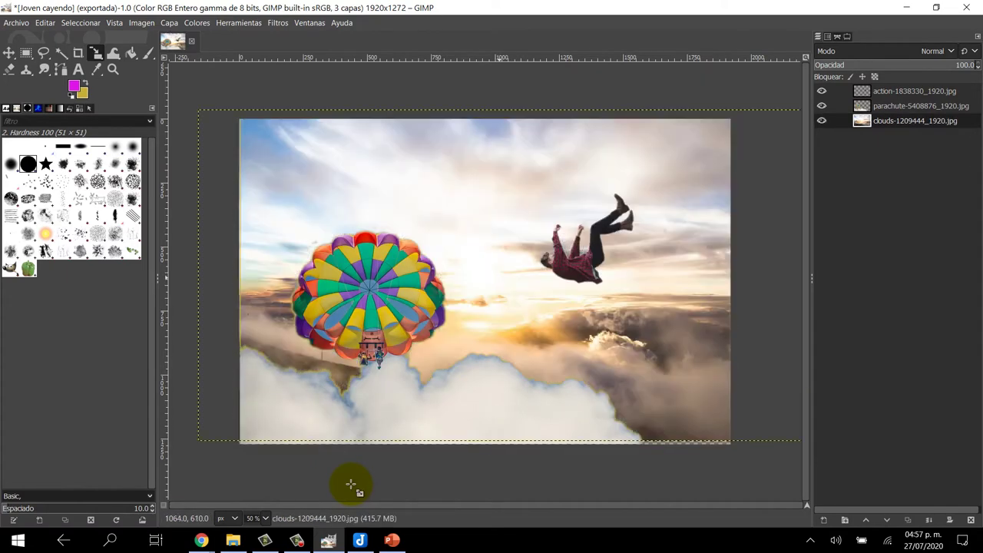
pyautogui.press('Home')
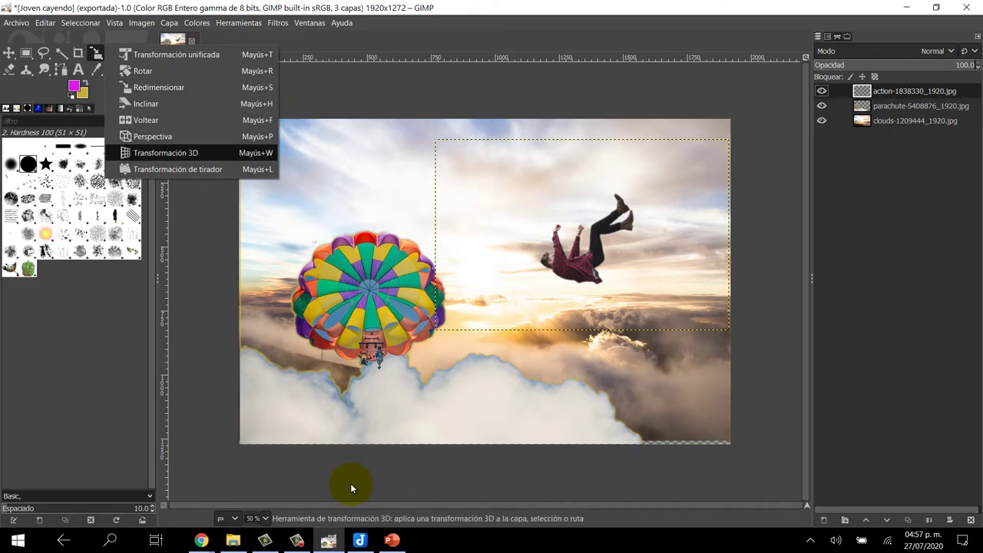
# - Use Handle Transform to tilt the falling man about 34° and enlarge him slightly
pyautogui.press('Up')
pyautogui.press('Up')
pyautogui.press('Up')
pyautogui.press('Up')
pyautogui.press('Up')
pyautogui.press('Up')
pyautogui.press('Return')
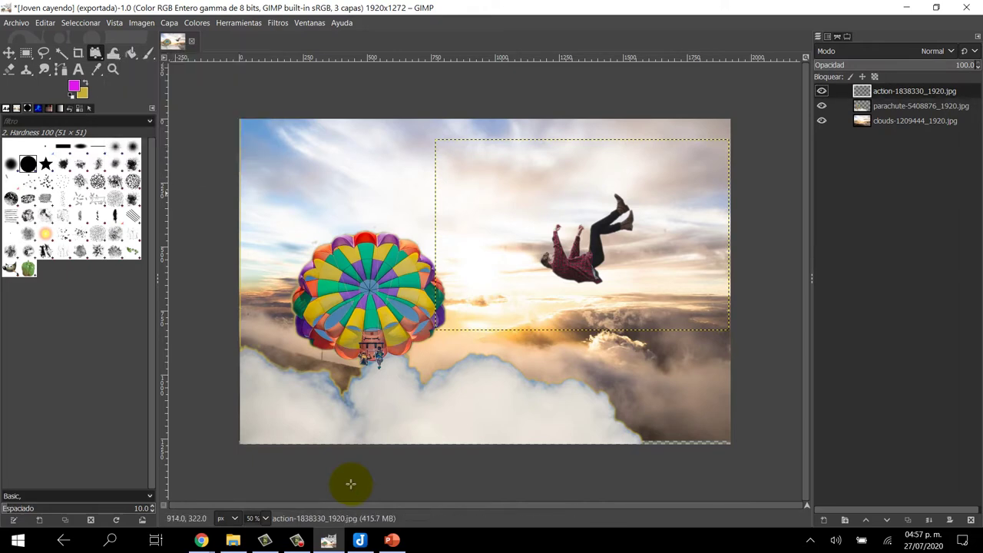
pyautogui.press('+')
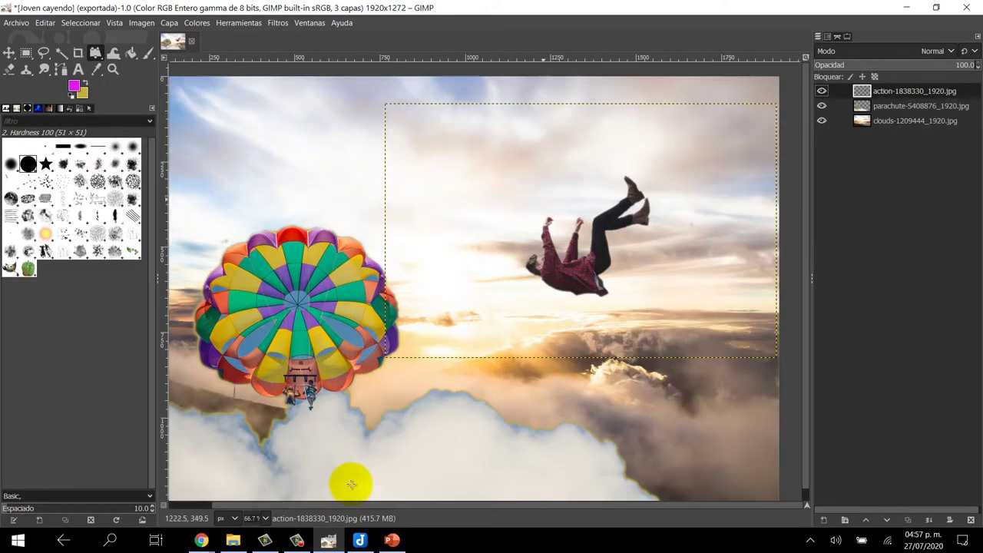
pyautogui.click(350, 484)
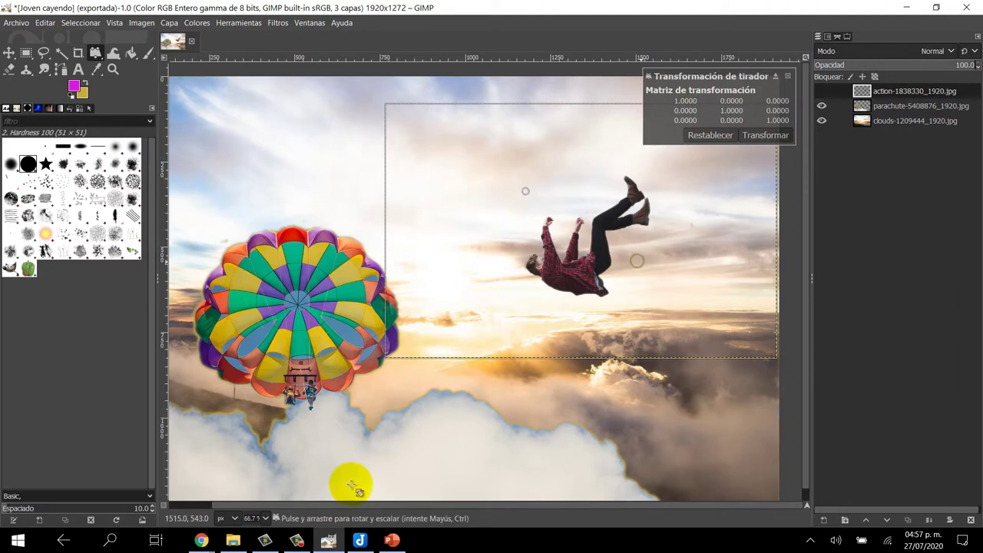
pyautogui.moveTo(637, 261)
pyautogui.mouseDown()
pyautogui.moveTo(542, 334)
pyautogui.moveTo(628, 365)
pyautogui.mouseUp()
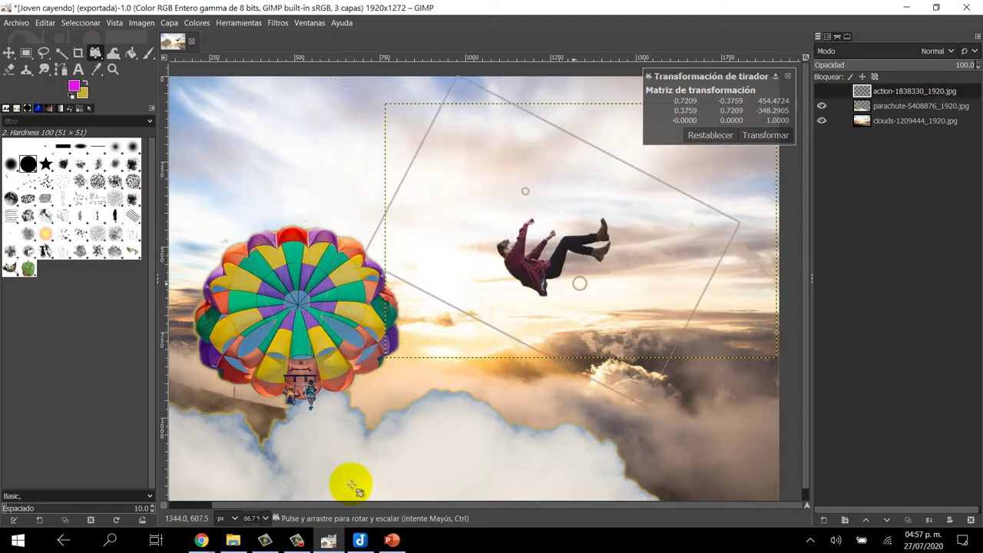
pyautogui.moveTo(628, 365)
pyautogui.mouseDown()
pyautogui.moveTo(658, 335)
pyautogui.moveTo(371, 236)
pyautogui.moveTo(687, 263)
pyautogui.moveTo(654, 367)
pyautogui.moveTo(618, 321)
pyautogui.mouseUp()
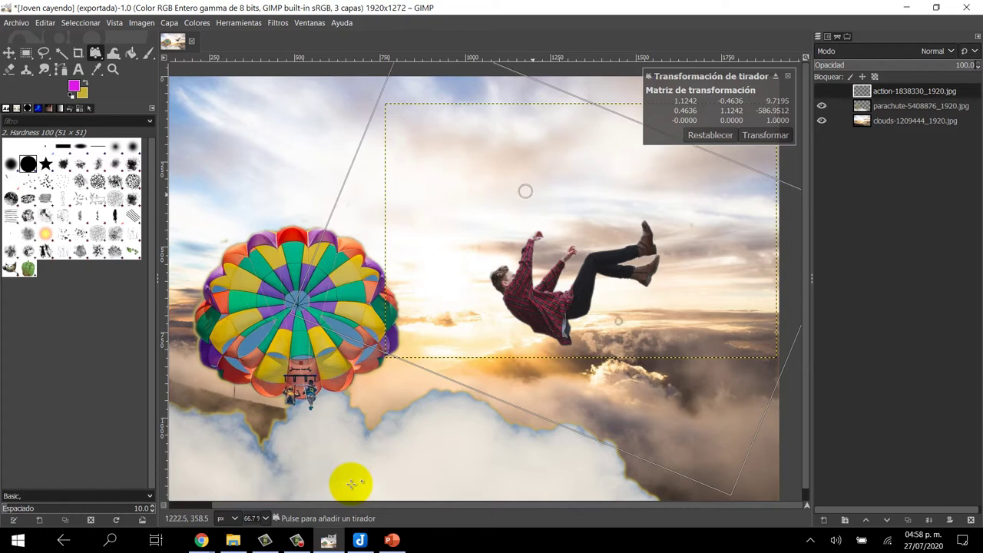
pyautogui.moveTo(618, 321)
pyautogui.mouseDown()
pyautogui.moveTo(565, 253)
pyautogui.moveTo(586, 322)
pyautogui.moveTo(539, 114)
pyautogui.moveTo(465, 283)
pyautogui.moveTo(555, 338)
pyautogui.moveTo(559, 201)
pyautogui.moveTo(472, 292)
pyautogui.moveTo(583, 325)
pyautogui.mouseUp()
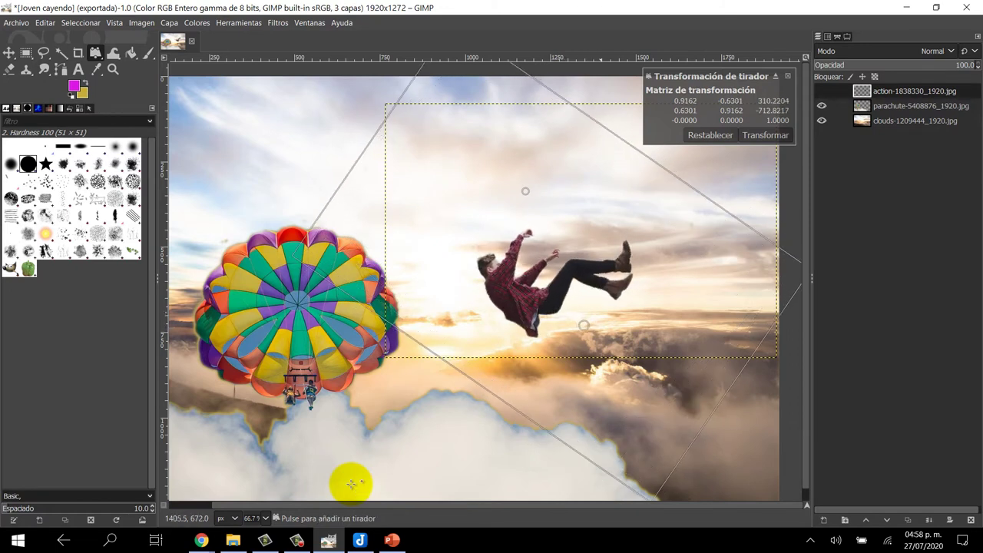
pyautogui.click(632, 216)
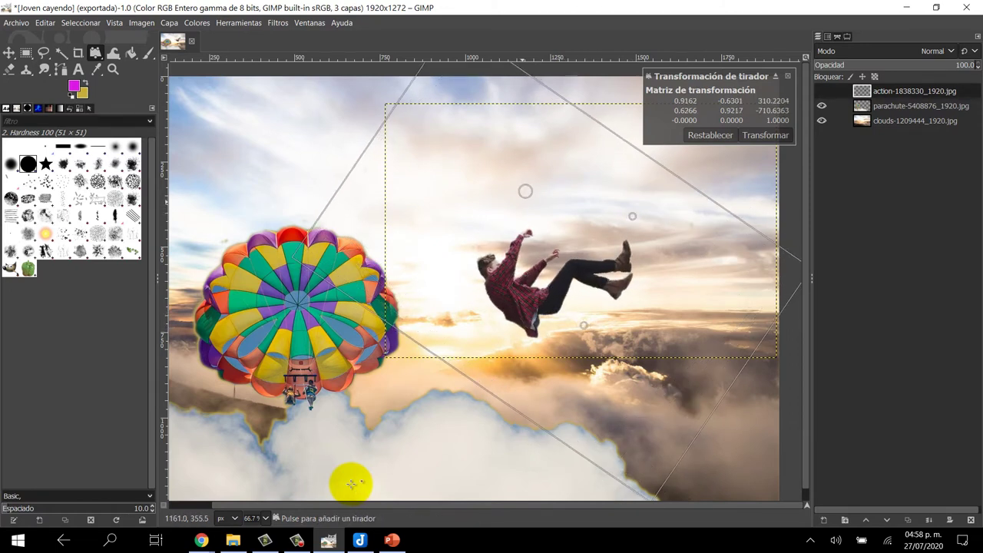
# - Skew the falling man further from new anchors, then undo back to his original shape
pyautogui.moveTo(632, 215)
pyautogui.mouseDown()
pyautogui.moveTo(642, 274)
pyautogui.moveTo(585, 264)
pyautogui.moveTo(601, 248)
pyautogui.moveTo(545, 261)
pyautogui.moveTo(632, 218)
pyautogui.moveTo(617, 218)
pyautogui.moveTo(594, 189)
pyautogui.moveTo(625, 217)
pyautogui.moveTo(582, 307)
pyautogui.moveTo(547, 240)
pyautogui.moveTo(532, 253)
pyautogui.moveTo(581, 260)
pyautogui.moveTo(584, 232)
pyautogui.moveTo(635, 223)
pyautogui.moveTo(524, 241)
pyautogui.moveTo(590, 231)
pyautogui.mouseUp()
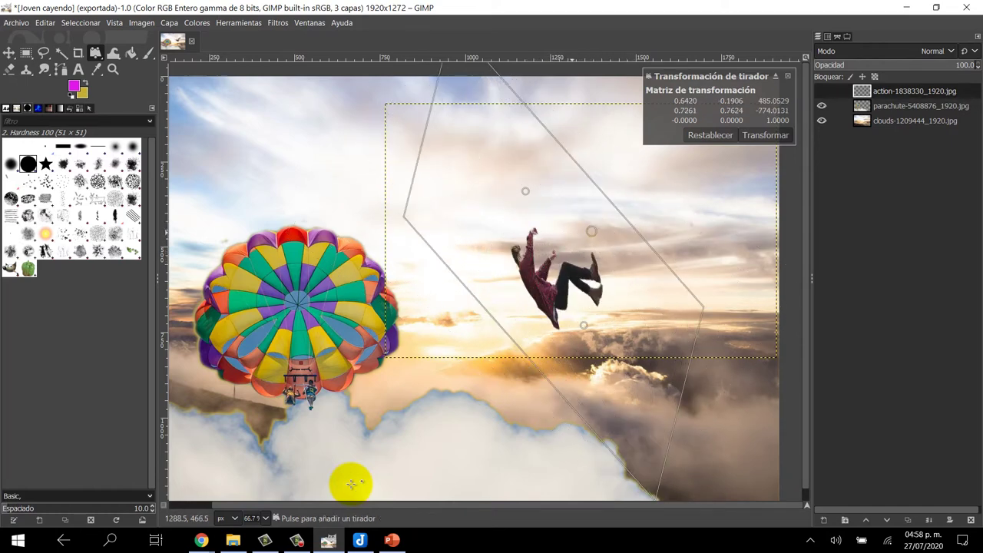
pyautogui.moveTo(584, 324)
pyautogui.mouseDown()
pyautogui.moveTo(473, 286)
pyautogui.moveTo(596, 323)
pyautogui.mouseUp()
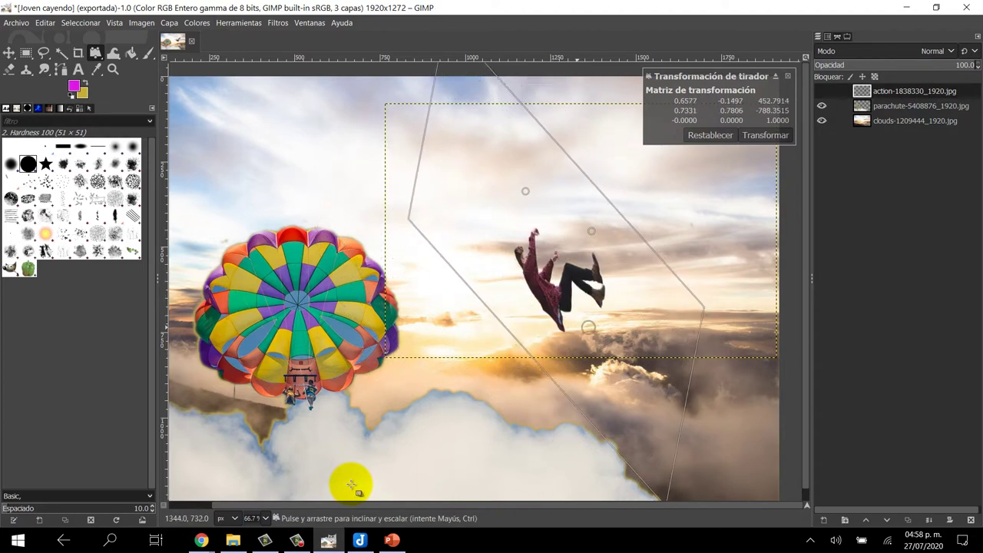
pyautogui.moveTo(525, 191)
pyautogui.mouseDown()
pyautogui.moveTo(511, 202)
pyautogui.moveTo(494, 266)
pyautogui.moveTo(563, 191)
pyautogui.moveTo(520, 189)
pyautogui.moveTo(481, 217)
pyautogui.moveTo(485, 249)
pyautogui.mouseUp()
pyautogui.hotkey('ctrl', 'z')
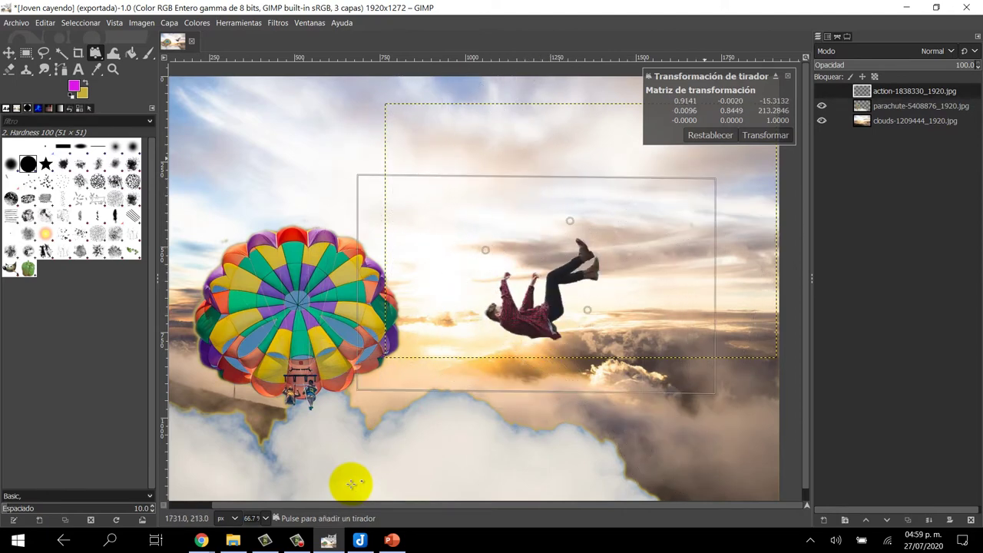
pyautogui.hotkey('ctrl', 'z')
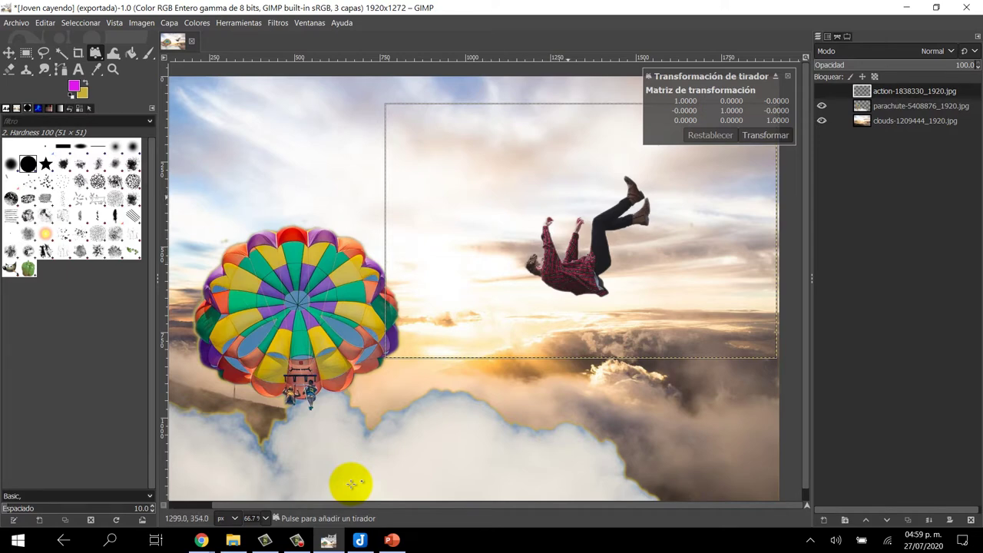
# - Rotate the falling man about 54° and enlarge him, committing the transform
pyautogui.moveTo(500, 184); pyautogui.dragTo(500, 183)
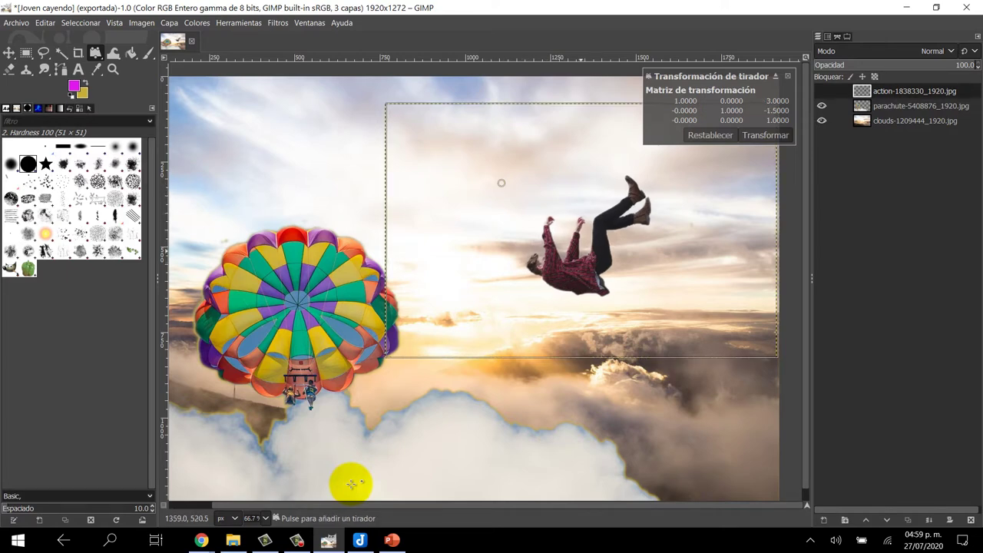
pyautogui.moveTo(634, 276)
pyautogui.mouseDown()
pyautogui.moveTo(437, 323)
pyautogui.moveTo(502, 380)
pyautogui.mouseUp()
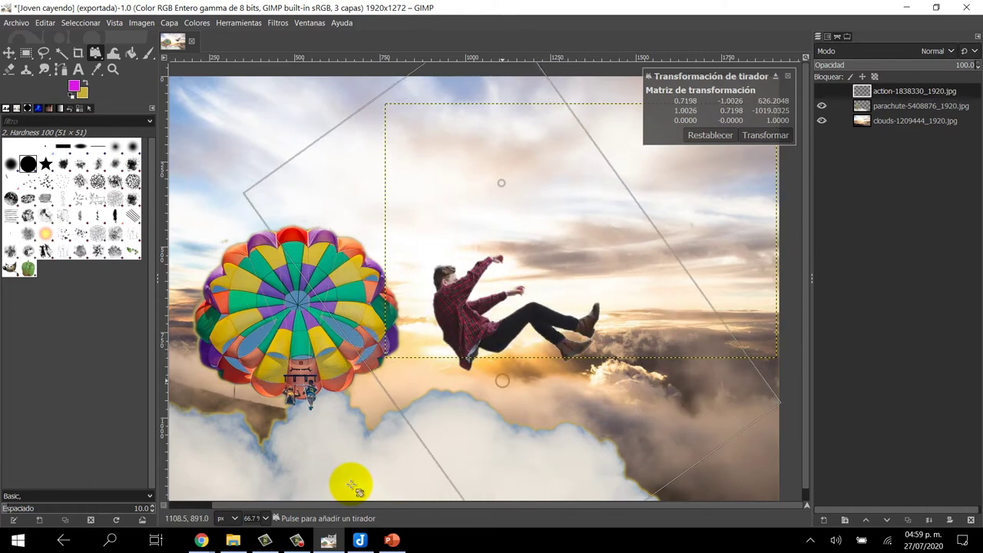
pyautogui.press('m')
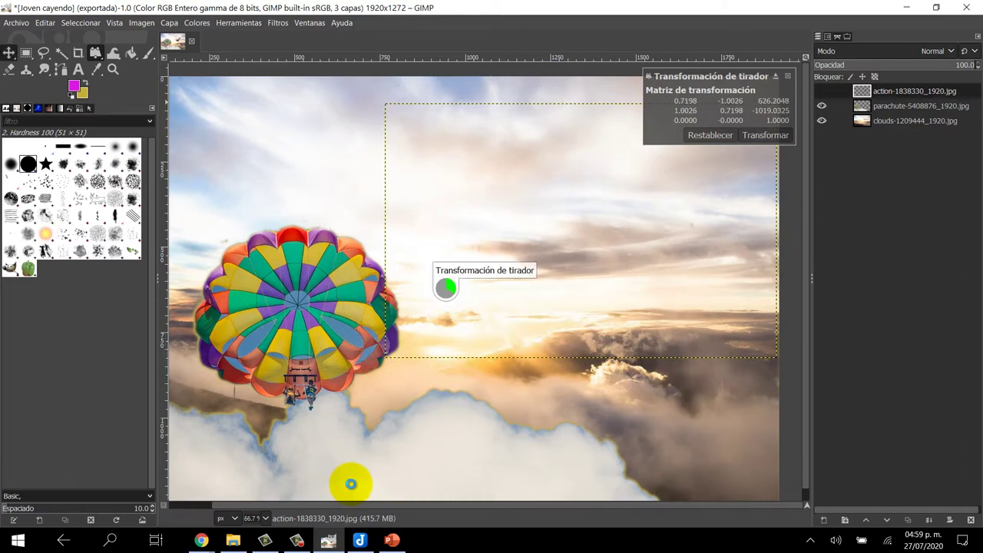
pyautogui.scroll(-1, 351, 484)
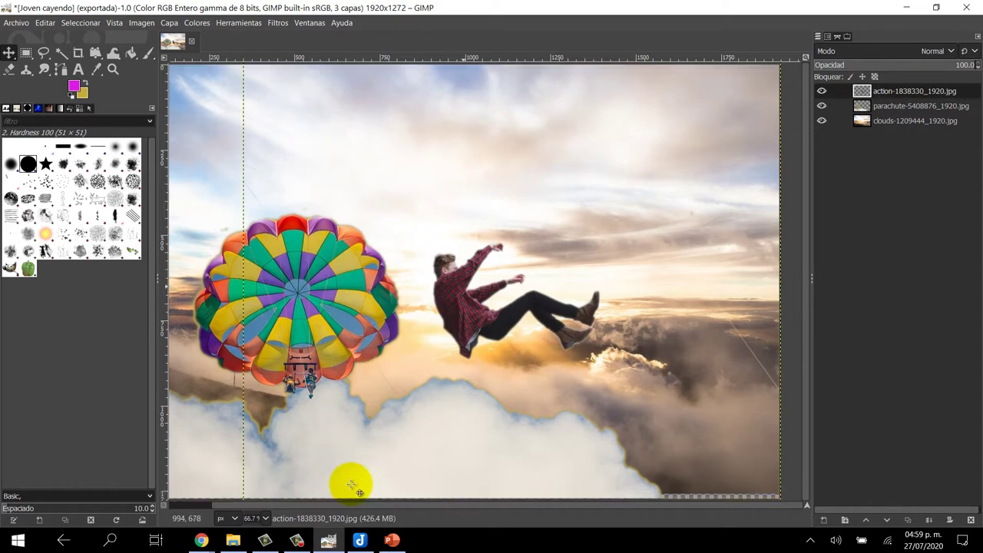
# - Drag the falling man higher and further right in the sky
pyautogui.moveTo(469, 295)
pyautogui.mouseDown()
pyautogui.moveTo(567, 297)
pyautogui.moveTo(447, 307)
pyautogui.mouseUp()
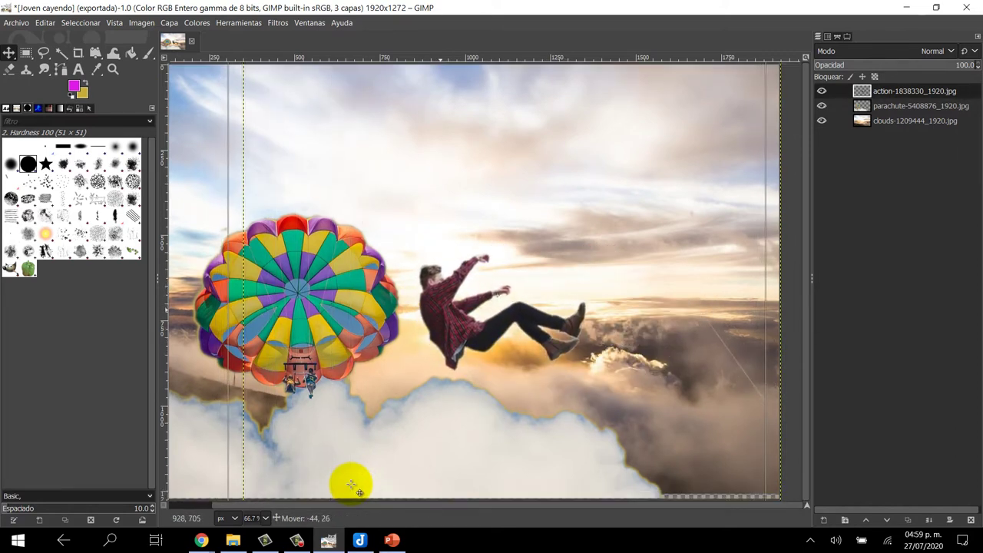
pyautogui.moveTo(447, 307); pyautogui.dragTo(470, 315)
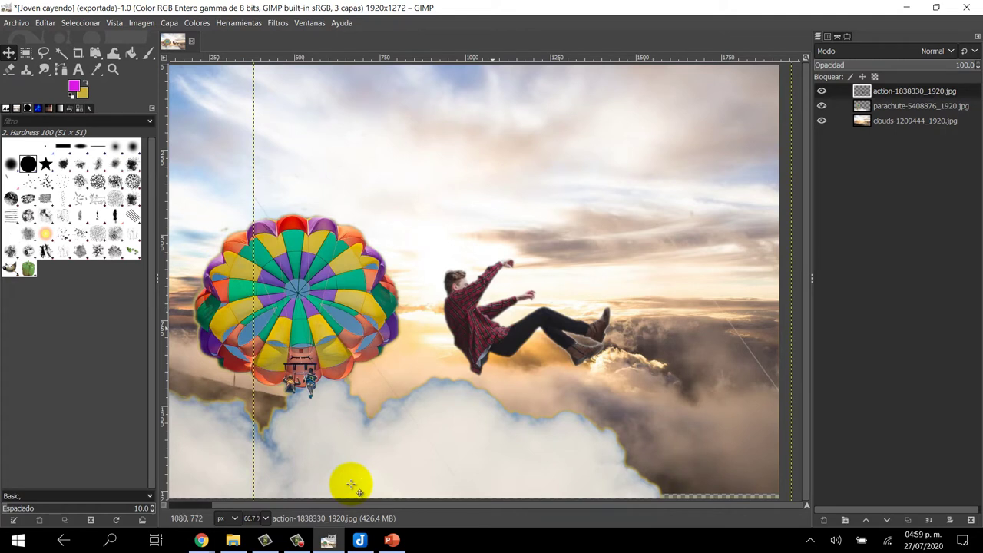
pyautogui.moveTo(480, 340); pyautogui.dragTo(503, 246)
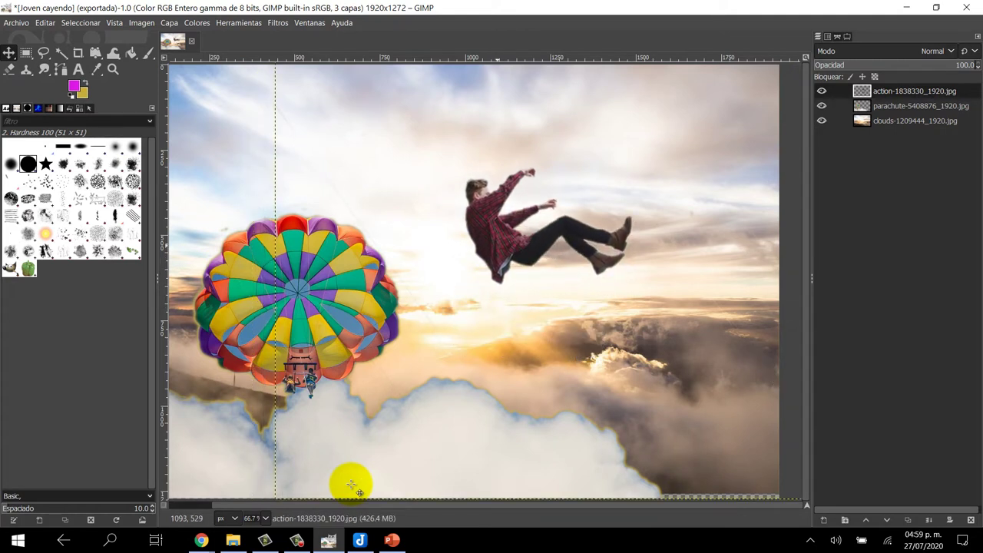
pyautogui.moveTo(503, 245); pyautogui.dragTo(639, 247)
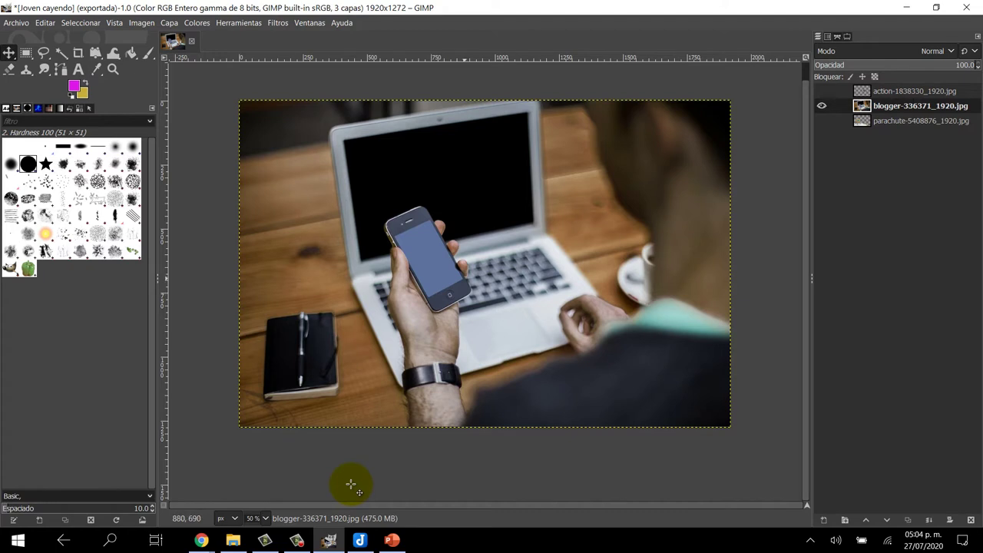
# - Drag Matematrix asesorías_Flyer.png from File Explorer into GIMP as a new layer
pyautogui.press('+')
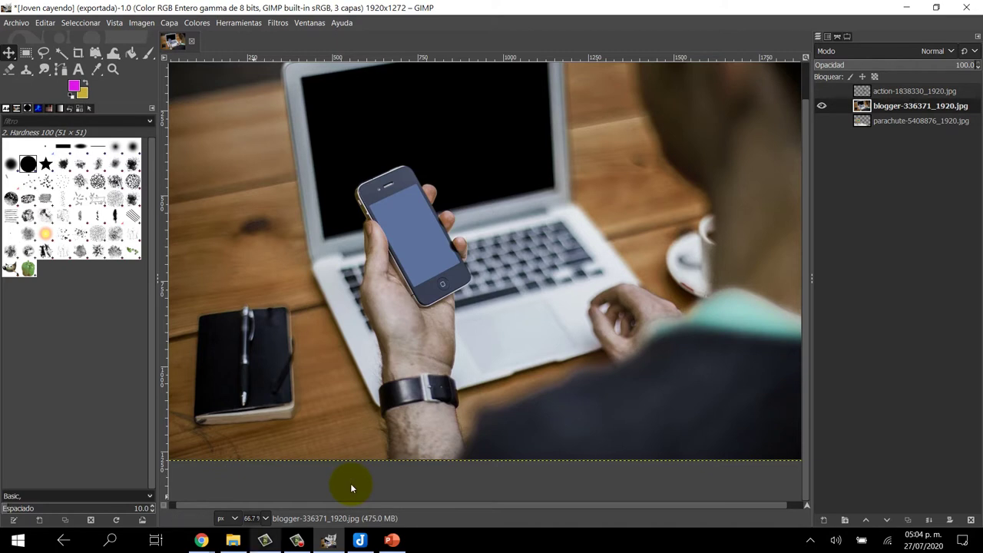
pyautogui.click(233, 540)
pyautogui.moveTo(350, 489); pyautogui.dragTo(350, 485)
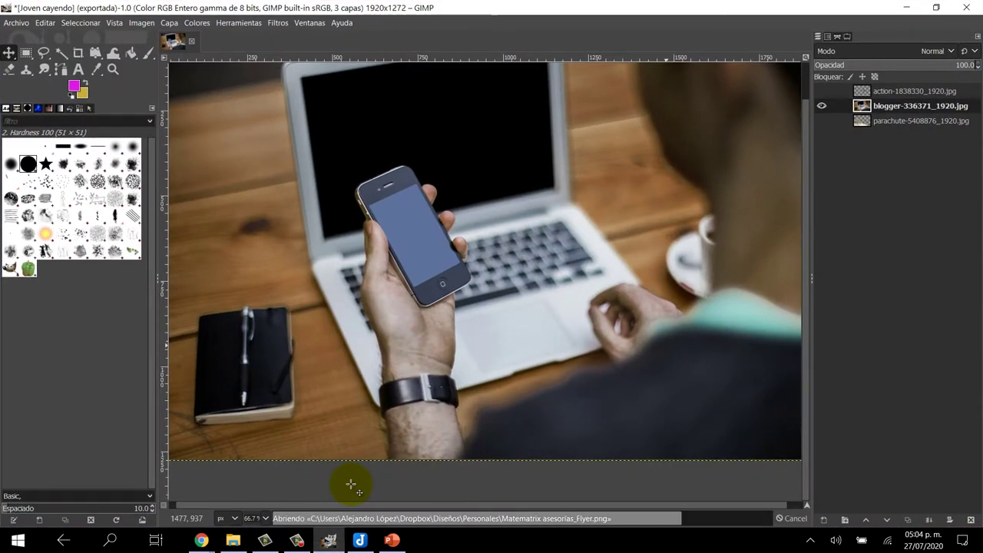
pyautogui.scroll(-2, 351, 485)
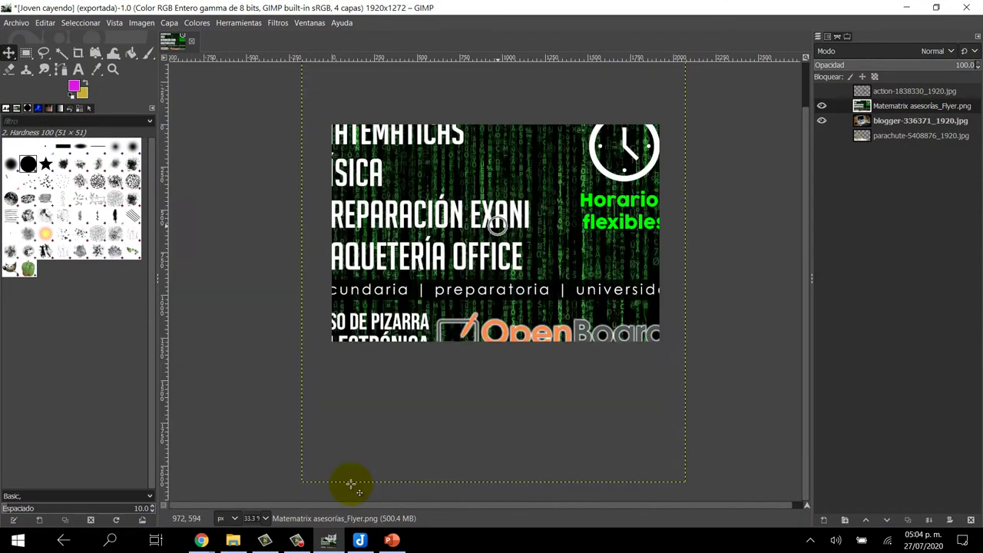
# - Scale the Matematrix flyer layer down to about 368 × 460 px
pyautogui.hotkey('shift', 's')
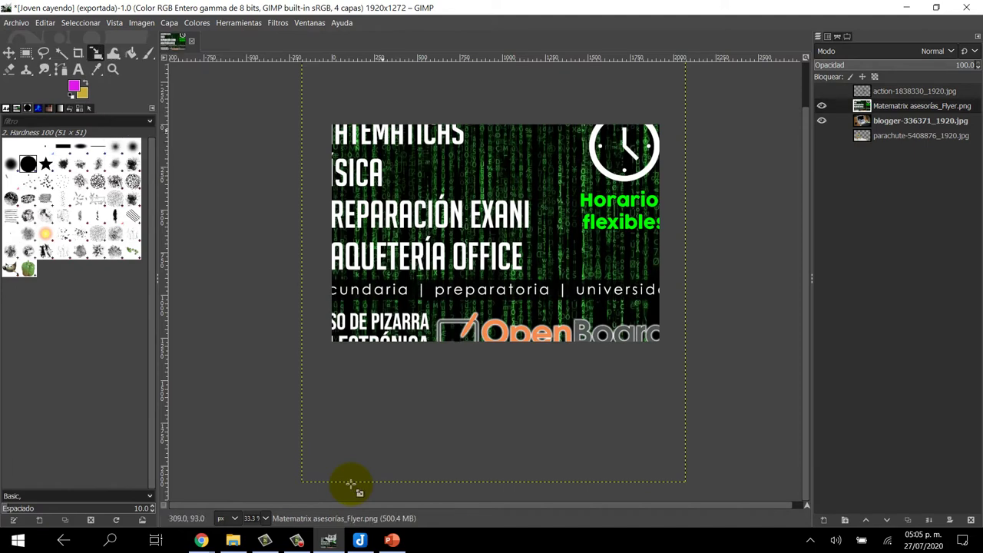
pyautogui.scroll(-2, 351, 485)
pyautogui.click(351, 486)
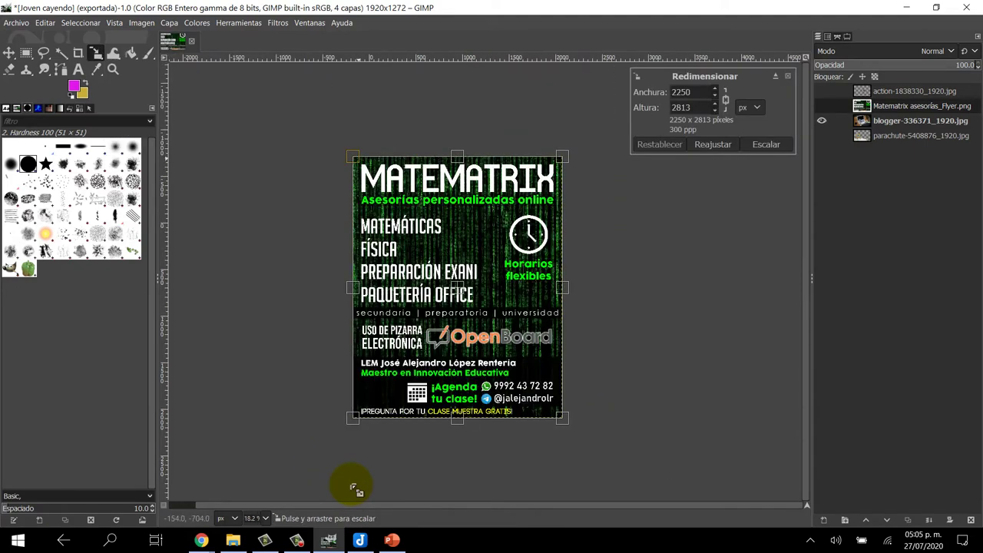
pyautogui.moveTo(351, 486); pyautogui.dragTo(348, 482)
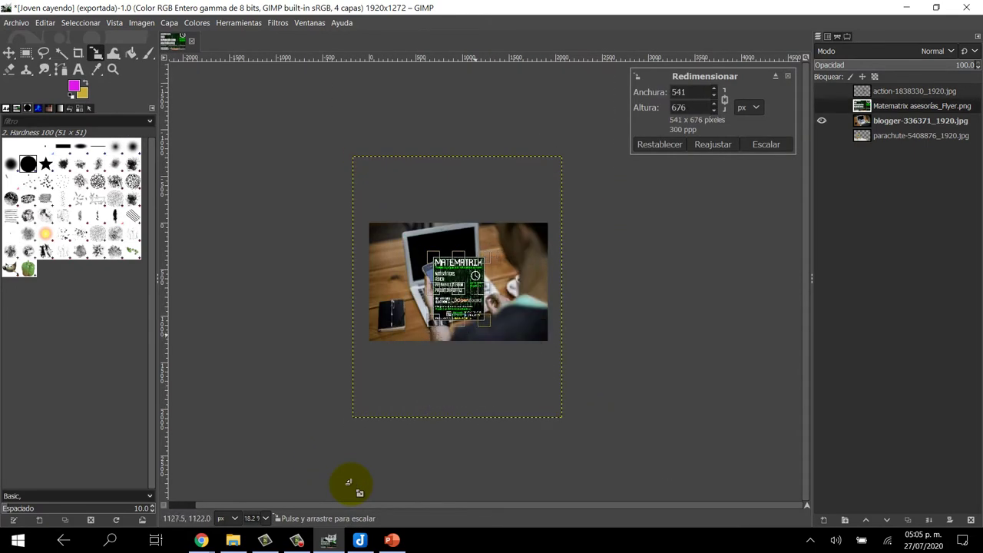
pyautogui.scroll(2, 347, 482)
pyautogui.scroll(2, 349, 485)
pyautogui.moveTo(351, 487); pyautogui.dragTo(350, 485)
pyautogui.press('m')
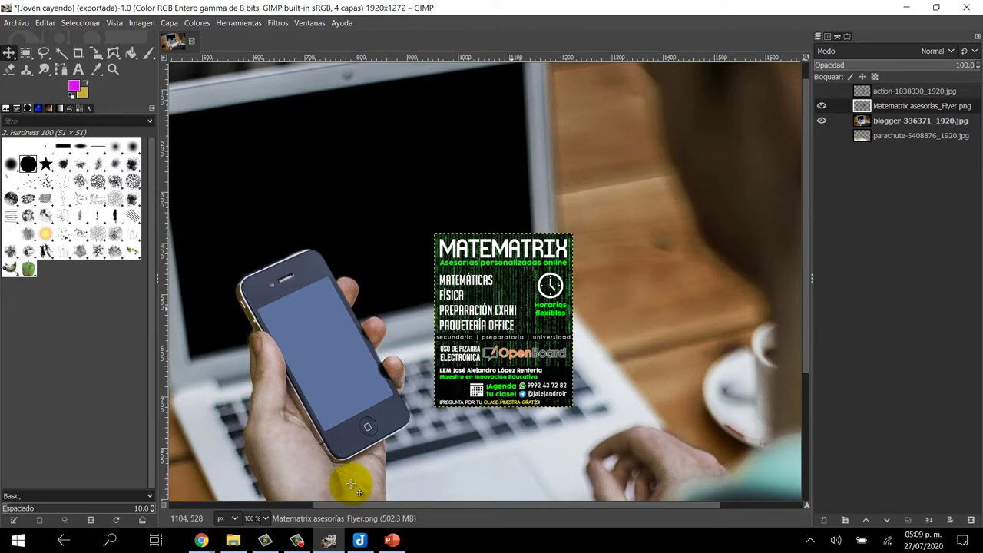
# - Move the Matematrix flyer down and left so it sits over the phone
pyautogui.moveTo(516, 312); pyautogui.dragTo(340, 342)
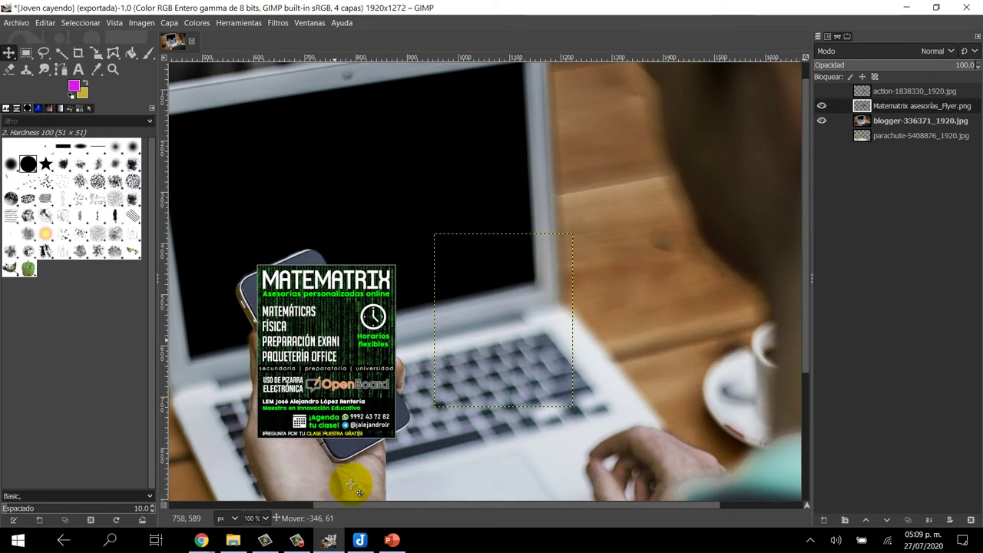
pyautogui.moveTo(359, 492); pyautogui.dragTo(351, 488)
pyautogui.hotkey('shift', 's')
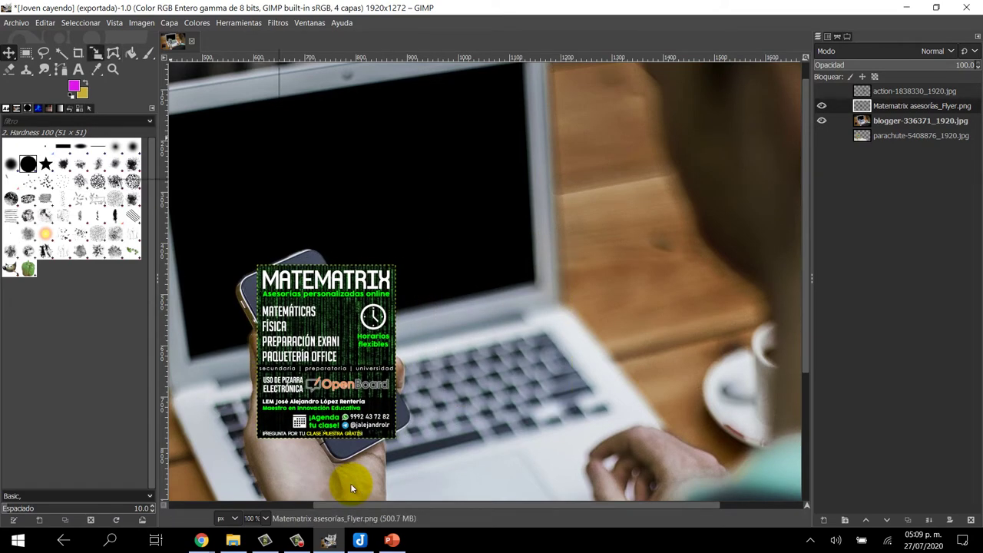
pyautogui.hotkey('shift', 'l')
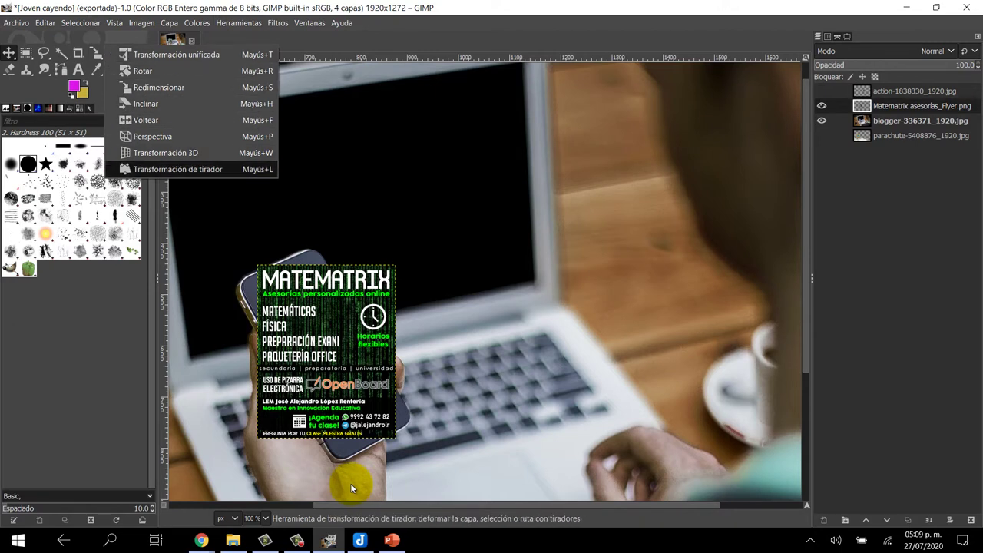
pyautogui.hotkey('shift', 'p')
pyautogui.hotkey('shift', 'h')
pyautogui.hotkey('shift', 'l')
# - Warp the flyer with Handle Transform to match the tilted phone screen, then apply it
pyautogui.click(351, 484)
pyautogui.click(302, 332)
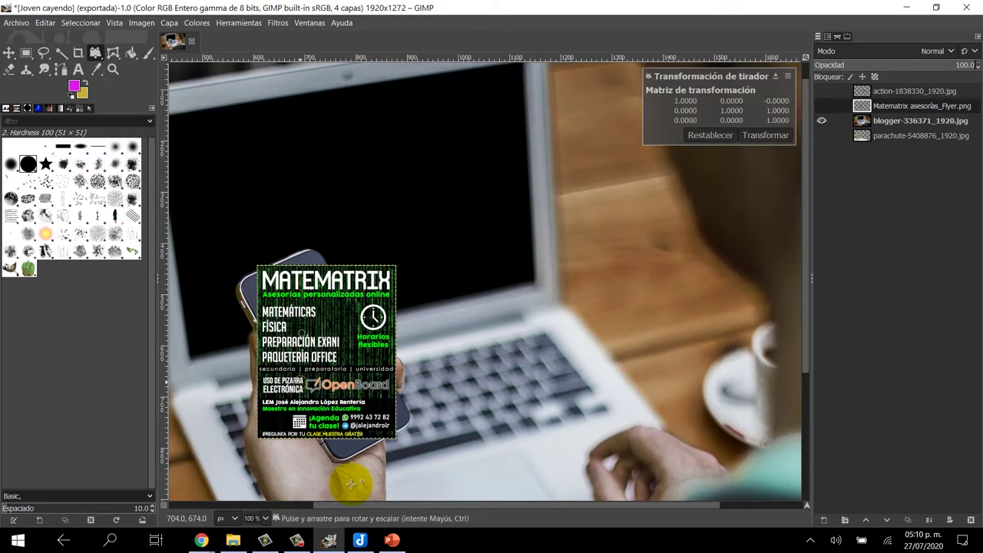
pyautogui.moveTo(367, 437); pyautogui.dragTo(367, 426)
pyautogui.moveTo(350, 483)
pyautogui.mouseDown()
pyautogui.moveTo(344, 493)
pyautogui.moveTo(352, 482)
pyautogui.mouseUp()
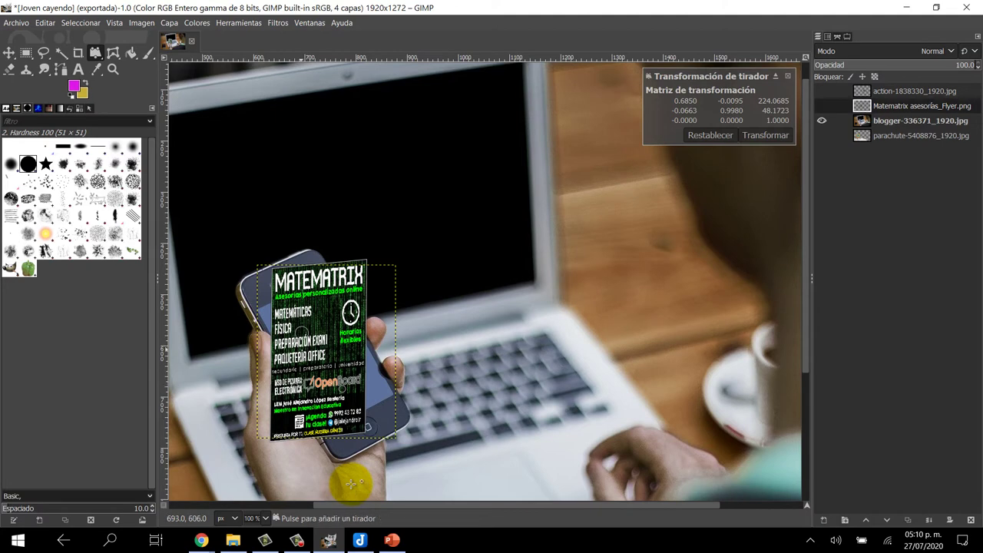
pyautogui.moveTo(350, 483); pyautogui.dragTo(352, 487)
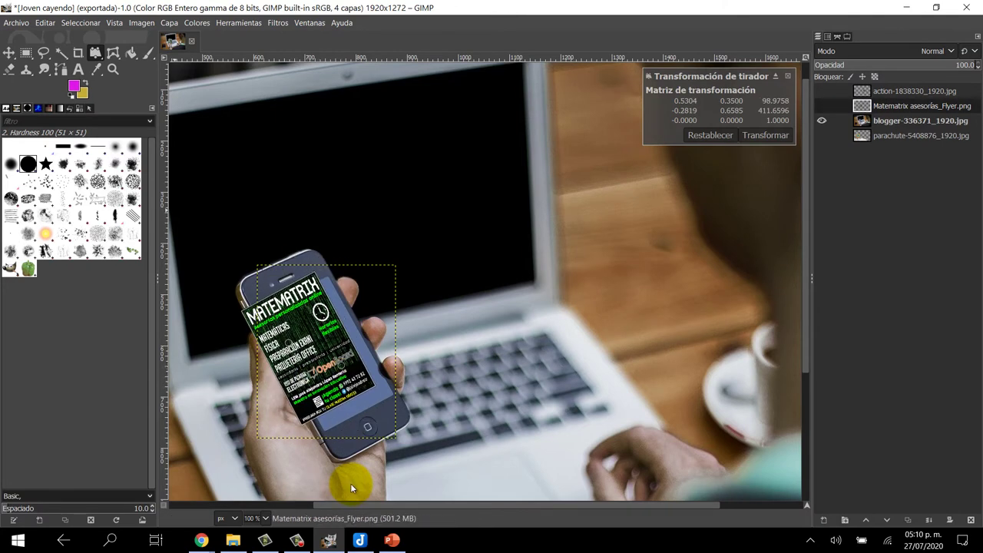
pyautogui.press('m')
pyautogui.moveTo(329, 477); pyautogui.dragTo(350, 483)
# - Refine and commit the flyer's warp, nudging it slightly right and down onto the screen
pyautogui.hotkey('shift', 'l')
pyautogui.click(352, 485)
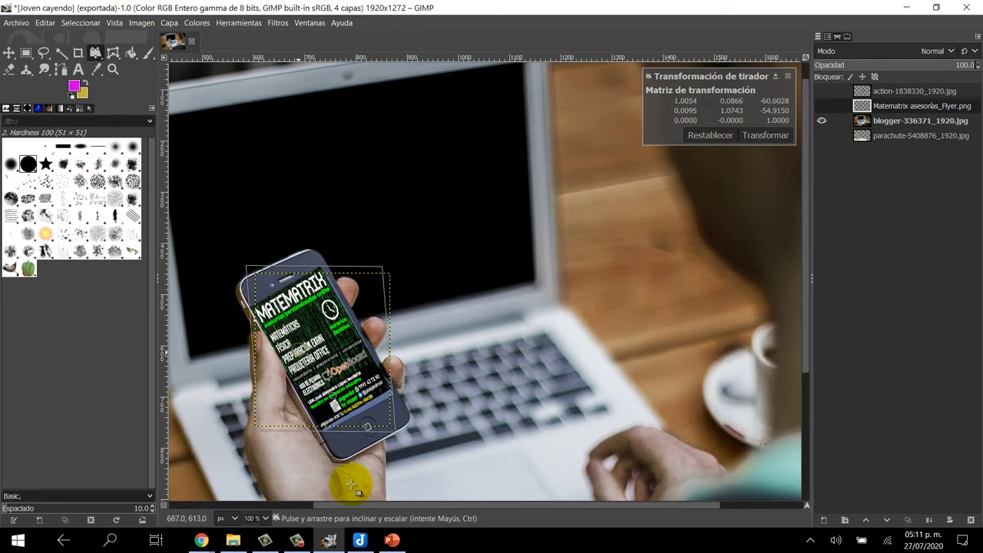
pyautogui.press('m')
pyautogui.moveTo(350, 483); pyautogui.dragTo(359, 492)
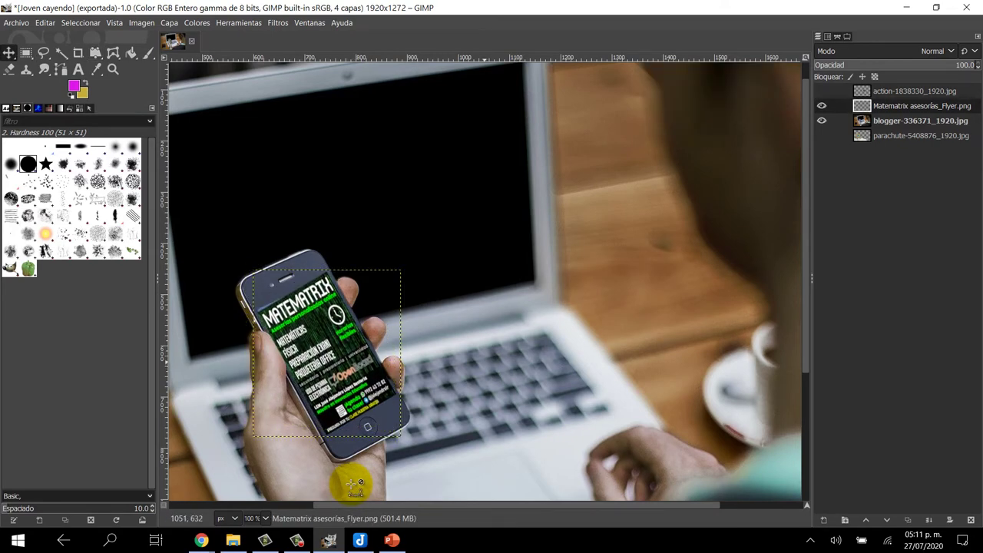
pyautogui.press('-')
pyautogui.press('-')
pyautogui.scroll(-3, 350, 484)
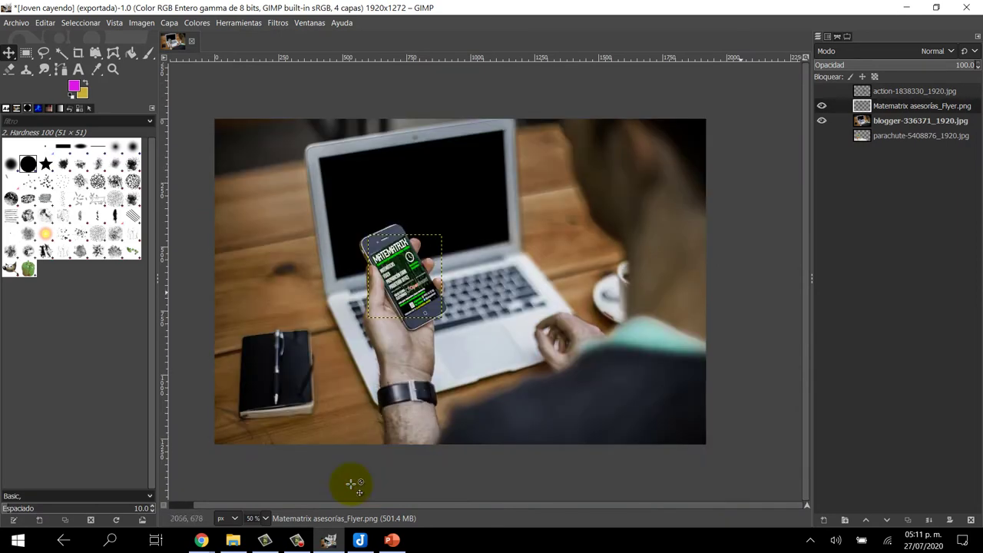
pyautogui.press('+')
pyautogui.press('+')
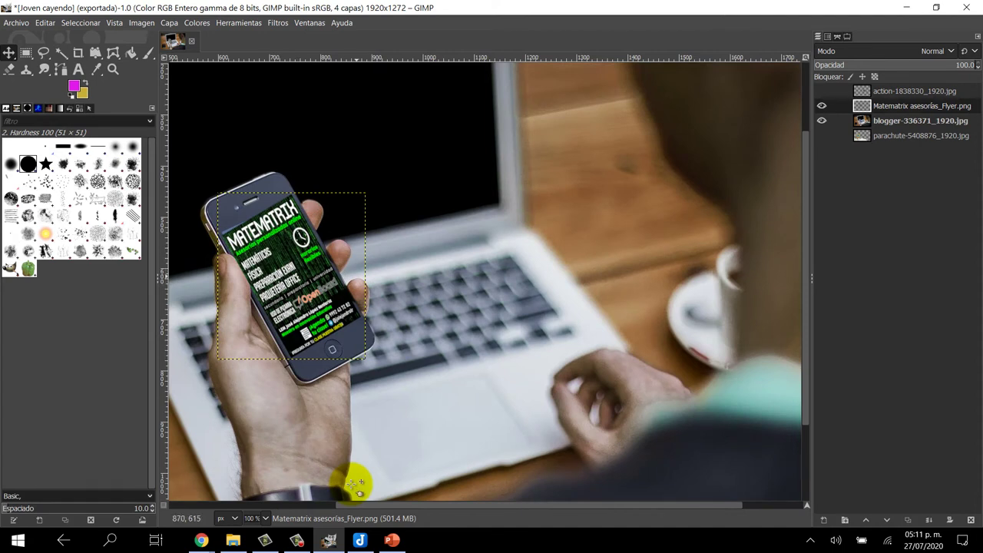
pyautogui.press('+')
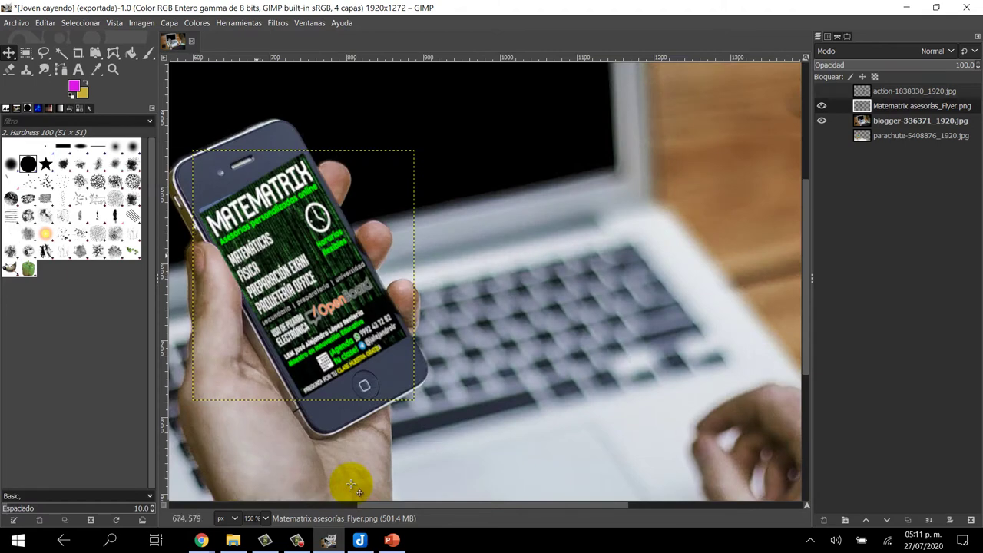
pyautogui.press('-')
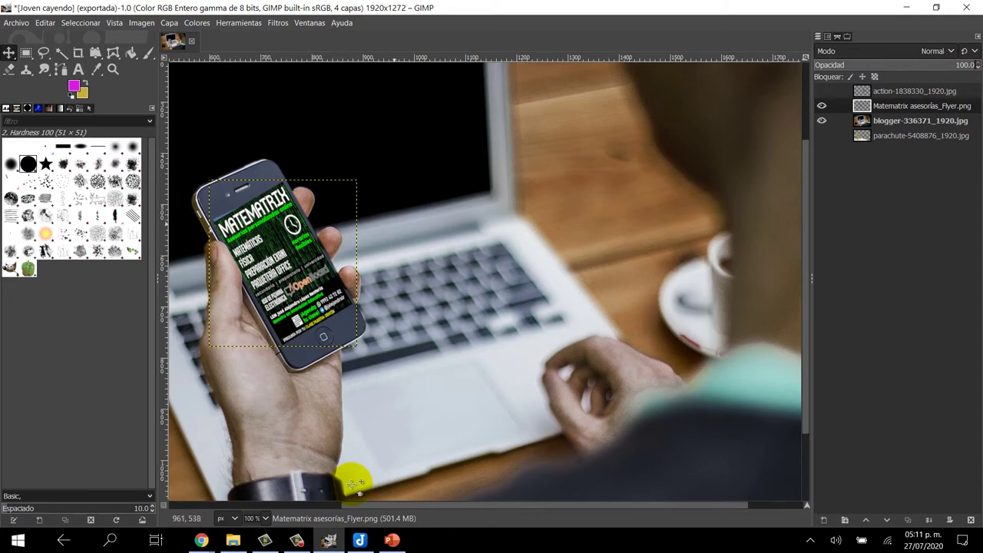
pyautogui.press('-')
pyautogui.press('-')
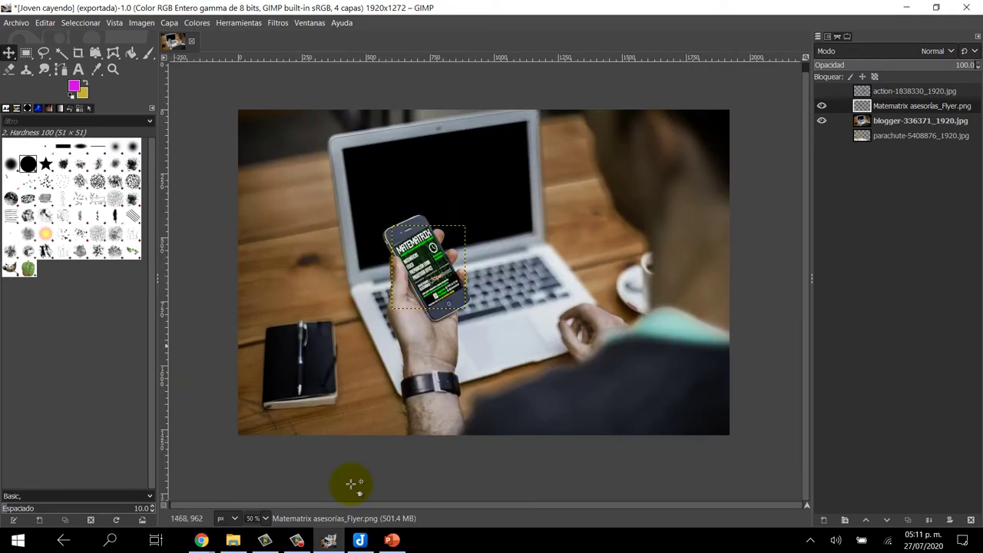
pyautogui.press('+')
pyautogui.press('-')
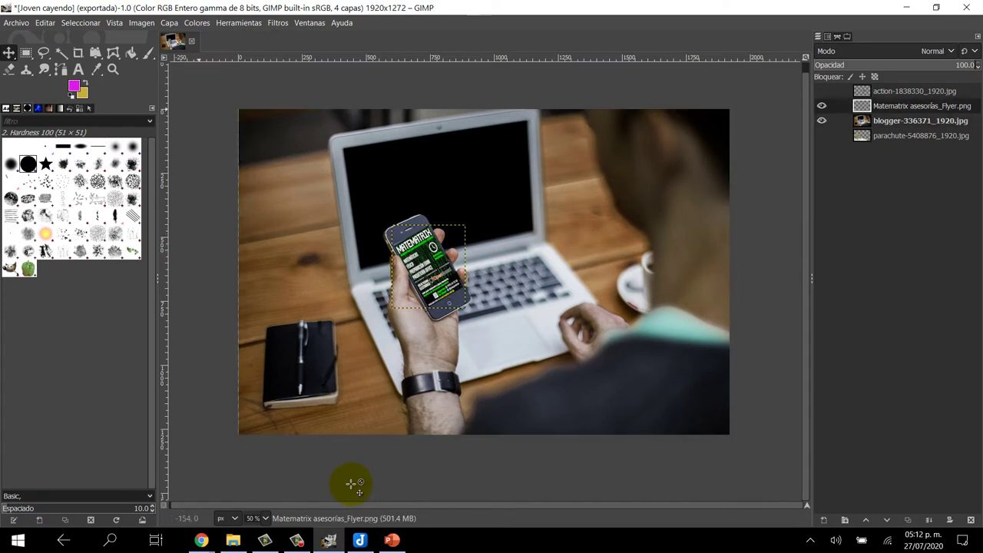
pyautogui.press('pagedown')
pyautogui.press('Left')
pyautogui.press('Left')
pyautogui.press('Left')
pyautogui.press('Right')
pyautogui.press('Right')
pyautogui.press('Right')
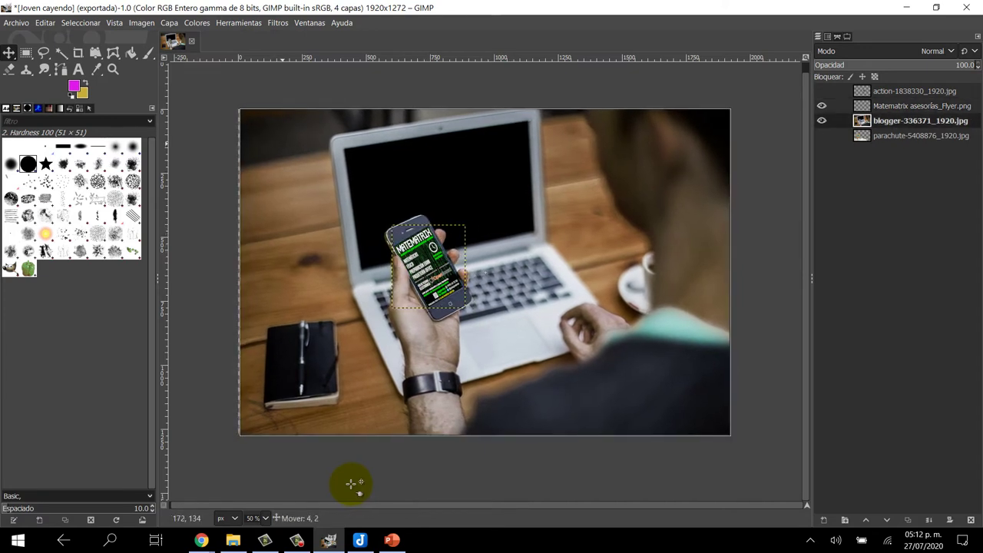
pyautogui.press('pageup')
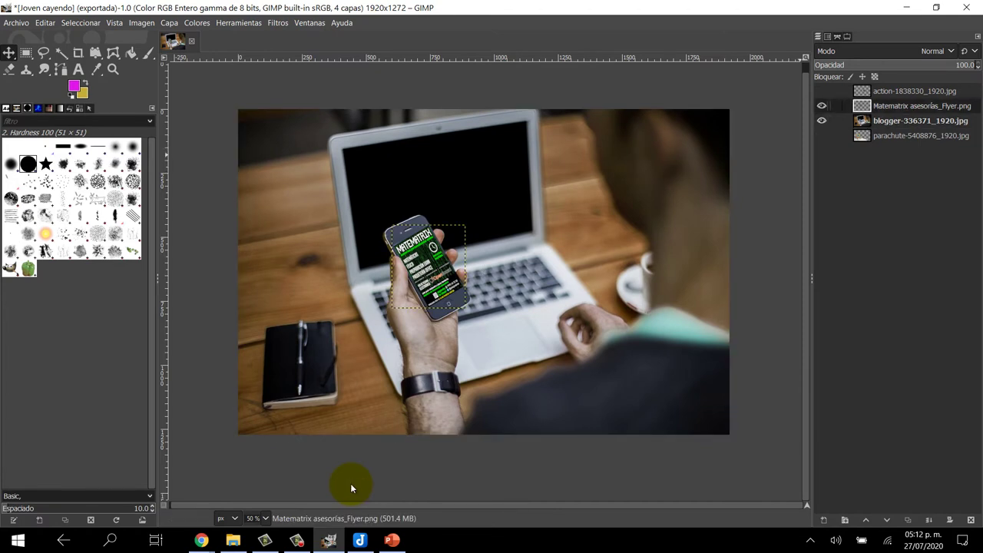
pyautogui.press('pagedown')
pyautogui.press('pagedown')
pyautogui.press('Home')
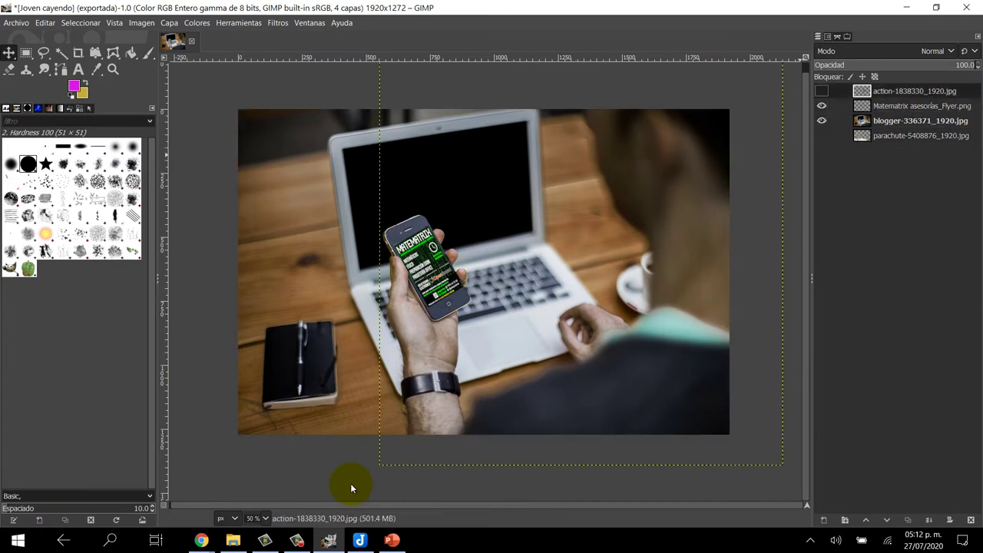
pyautogui.press('End')
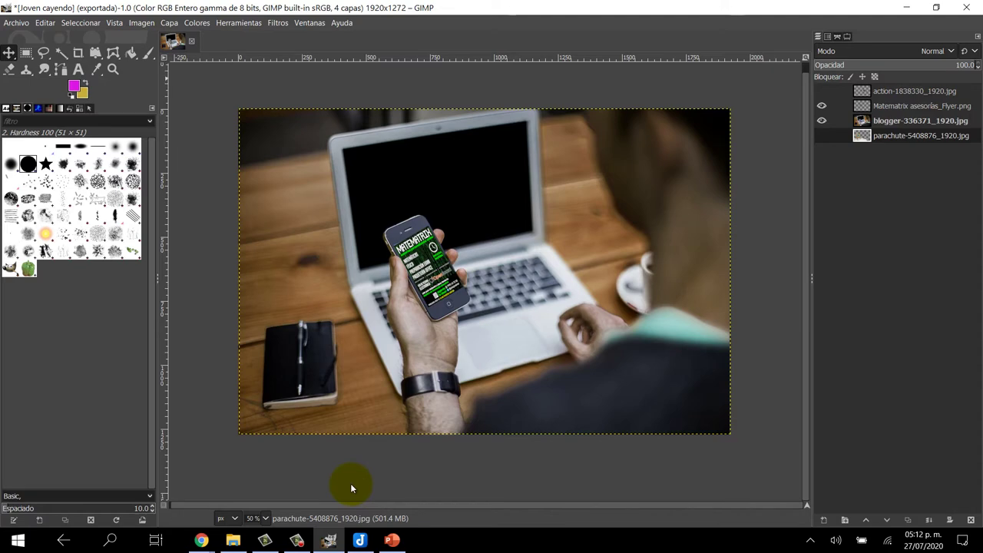
# - Open the Canvas Size dialog and set the canvas height to 600 px
pyautogui.hotkey('alt', 'a')
pyautogui.press('Right')
pyautogui.press('Right')
pyautogui.press('Right')
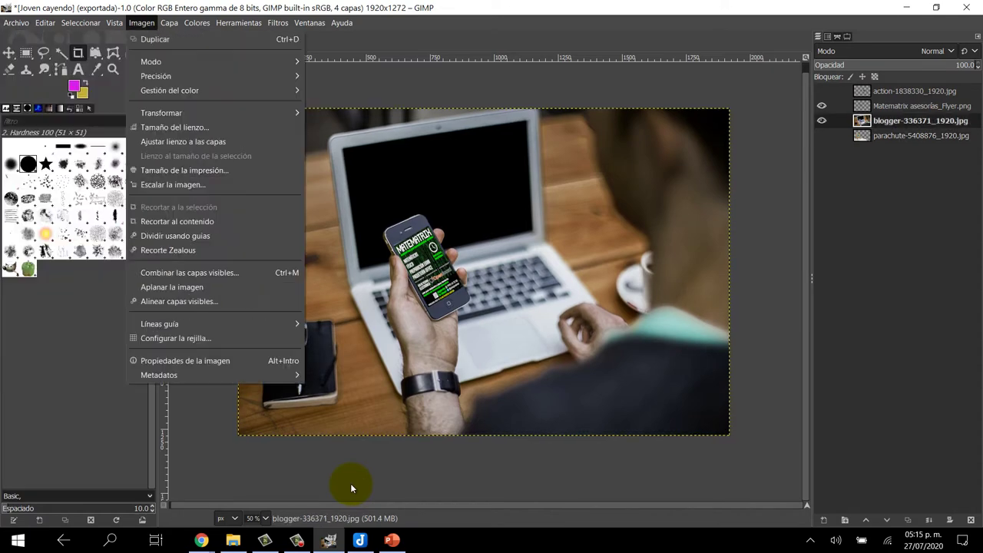
pyautogui.press('Down')
pyautogui.press('Down')
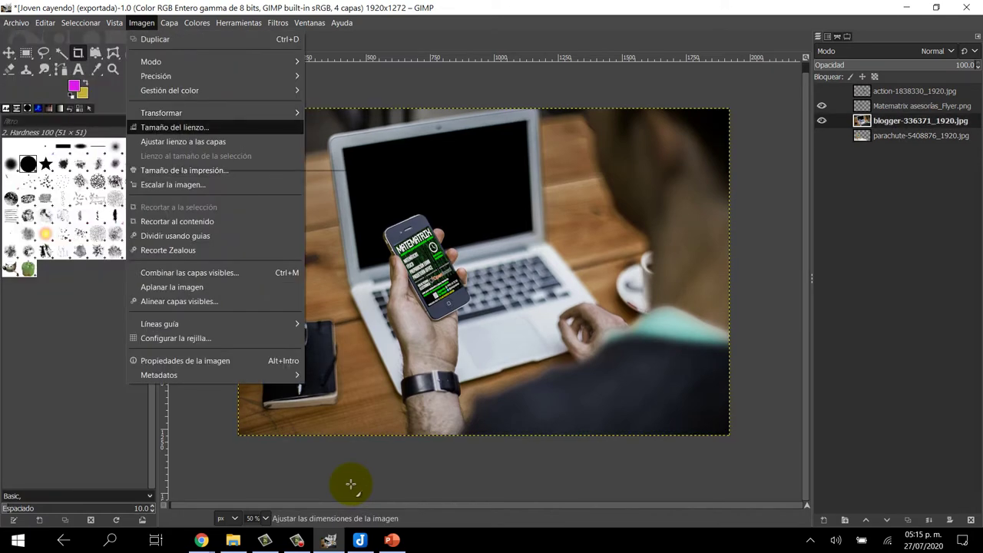
pyautogui.press('Return')
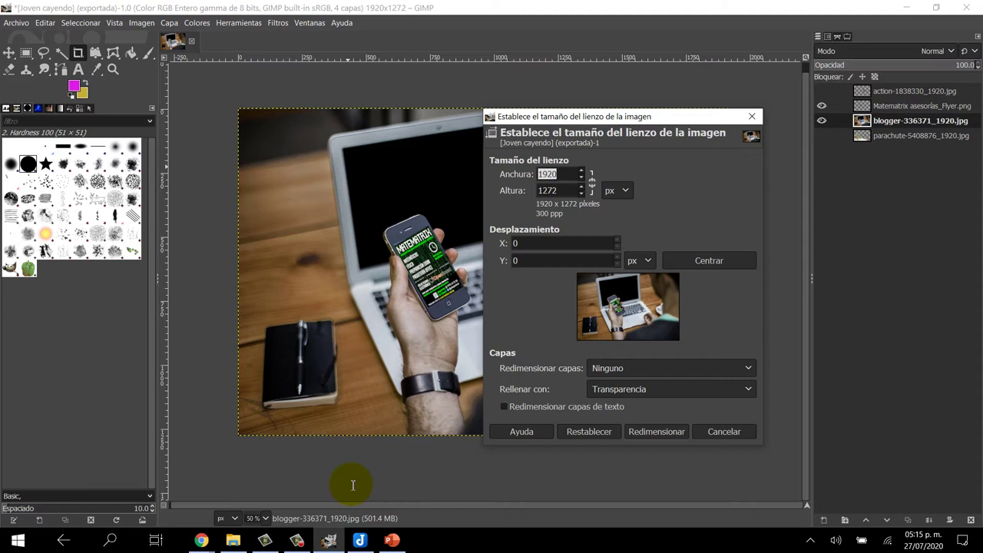
pyautogui.press('End')
pyautogui.hotkey('shift', 'Left')
pyautogui.hotkey('shift', 'Left')
pyautogui.hotkey('shift', 'Left')
pyautogui.hotkey('shift', 'Left')
pyautogui.press('Tab')
pyautogui.hotkey('shift', 'Left')
pyautogui.hotkey('shift', 'Left')
pyautogui.hotkey('shift', 'Left')
pyautogui.write('600')
pyautogui.hotkey('shift', 'Tab')
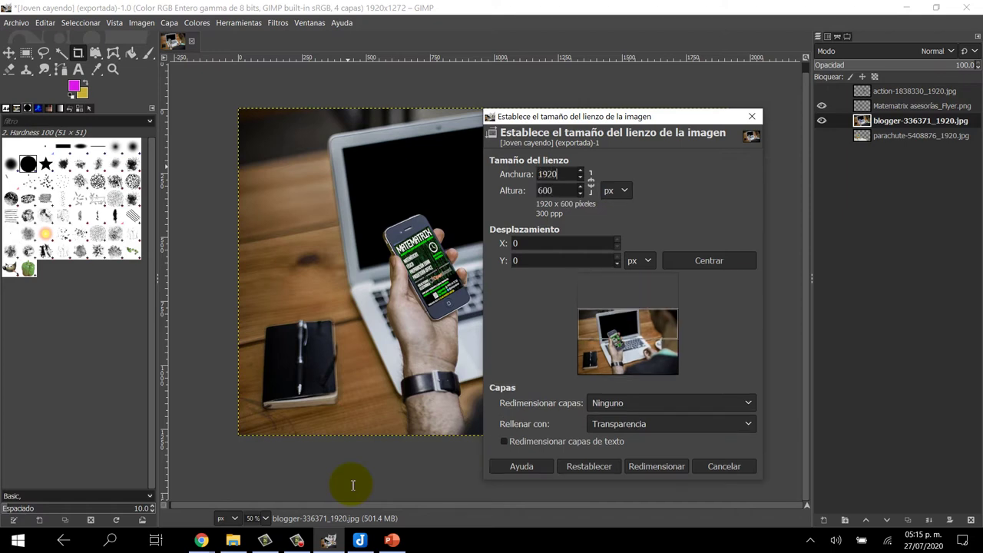
# - Set the canvas width to 1080 and drag the photo upward to a −329 vertical offset
pyautogui.hotkey('shift', 'Left')
pyautogui.hotkey('shift', 'Left')
pyautogui.hotkey('shift', 'Left')
pyautogui.write('1080')
pyautogui.moveTo(627, 341); pyautogui.dragTo(627, 323)
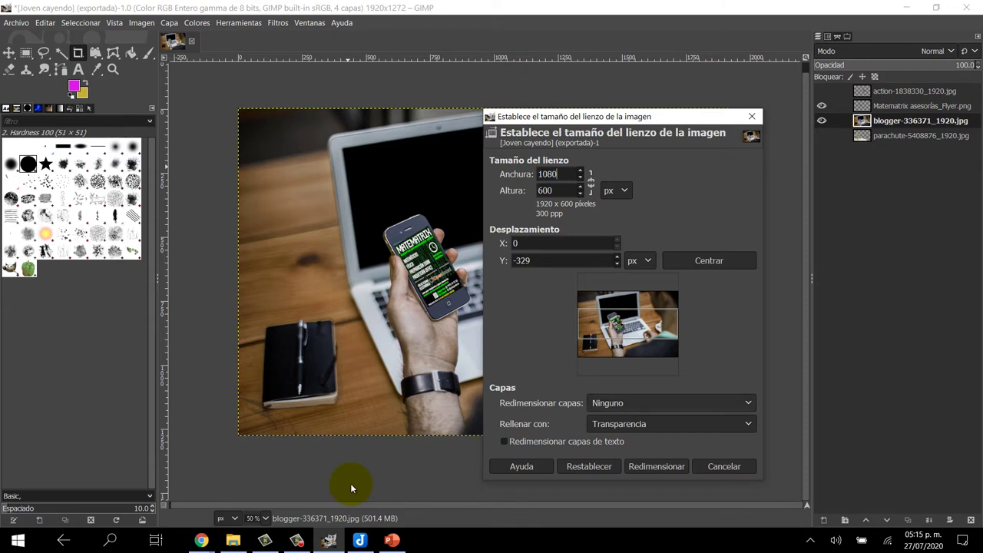
# - Try the layer-resize options and shift the photo left in the canvas preview
pyautogui.press('space')
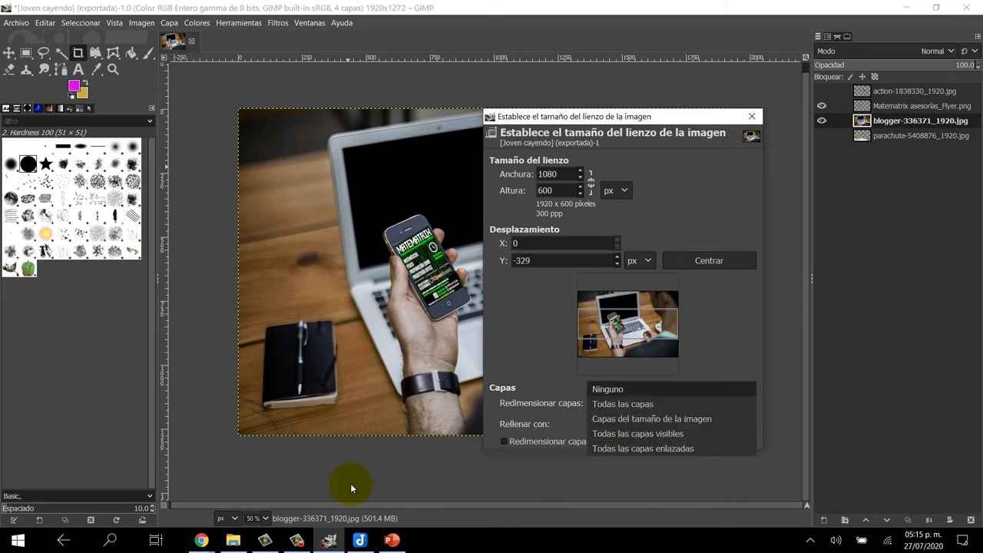
pyautogui.press('Down')
pyautogui.press('Return')
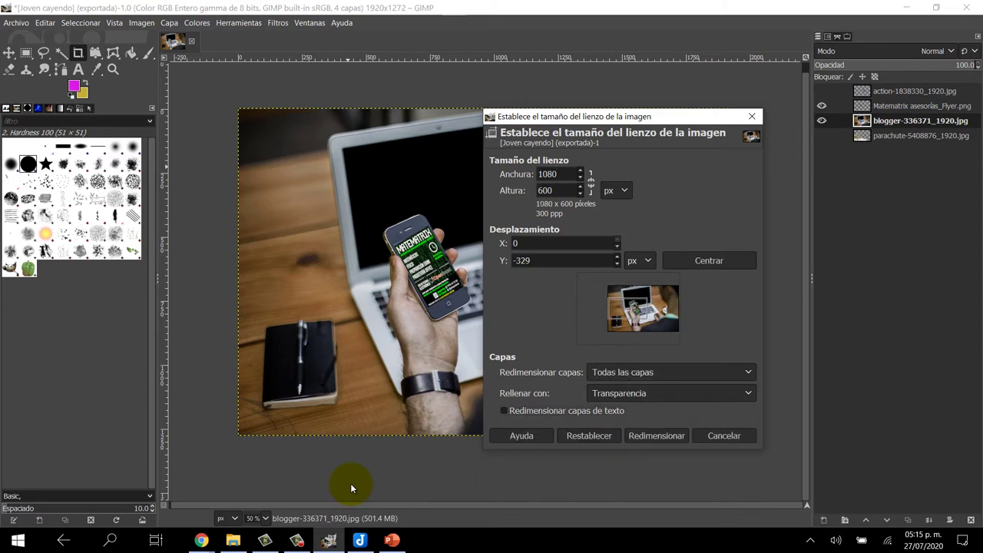
pyautogui.press('space')
pyautogui.press('Up')
pyautogui.press('Escape')
pyautogui.moveTo(642, 308); pyautogui.dragTo(627, 308)
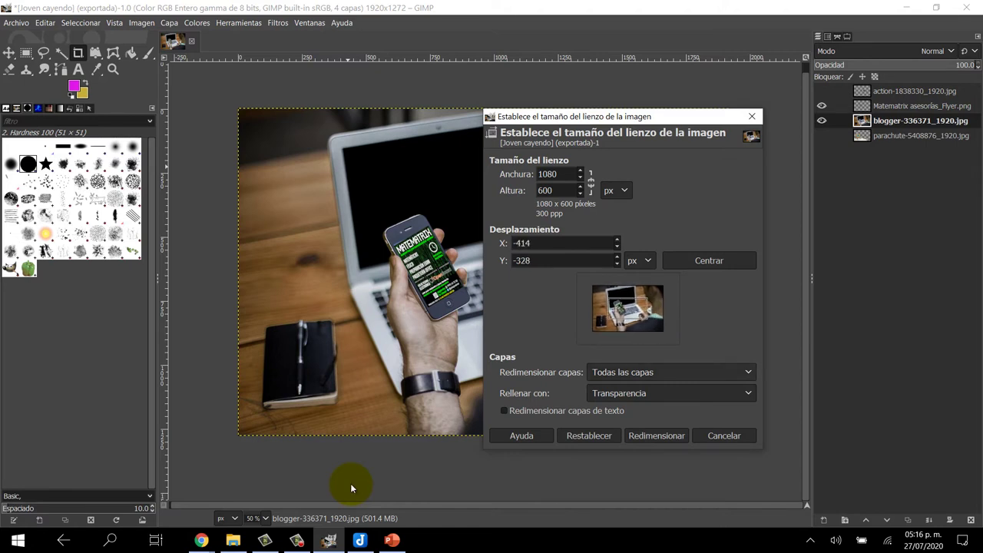
# - Set Redimensionar capas to Ninguno, position the photo at offsets −275/−257, and apply the resize
pyautogui.click(670, 371)
pyautogui.click(607, 388)
pyautogui.moveTo(628, 308)
pyautogui.mouseDown()
pyautogui.moveTo(642, 311)
pyautogui.moveTo(630, 310)
pyautogui.mouseUp()
pyautogui.click(670, 393)
pyautogui.click(614, 452)
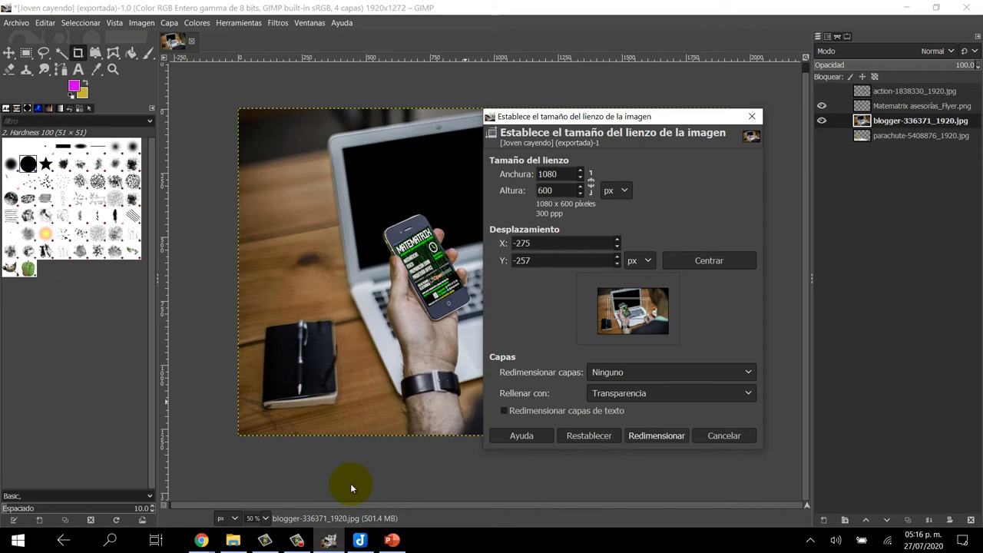
pyautogui.press('Return')
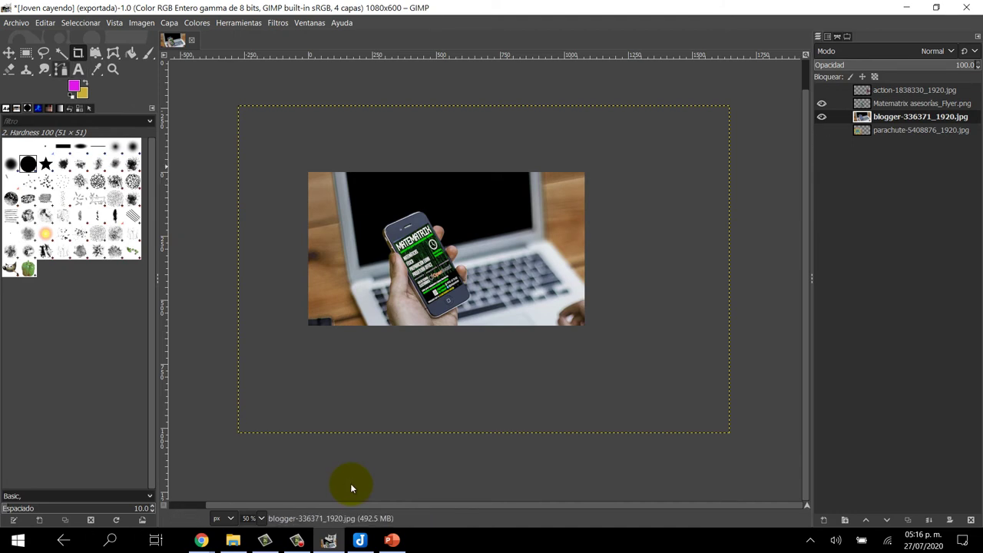
pyautogui.click(96, 52)
pyautogui.hotkey('shift', 's')
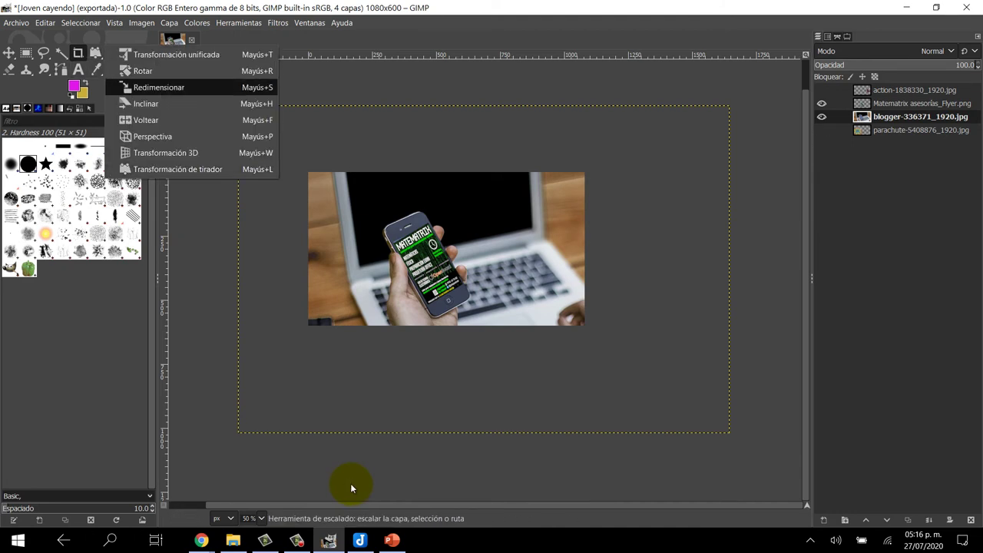
pyautogui.click(353, 488)
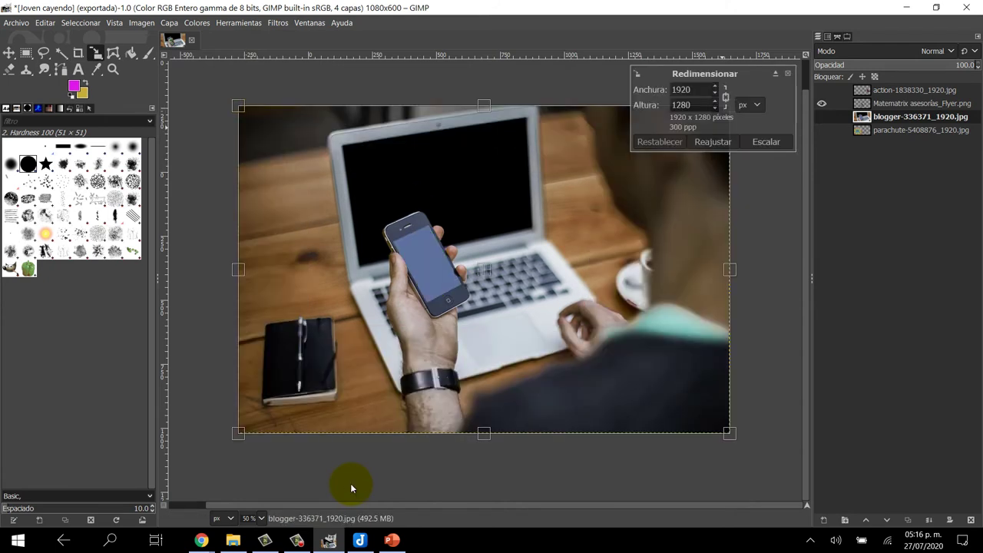
pyautogui.press('Return')
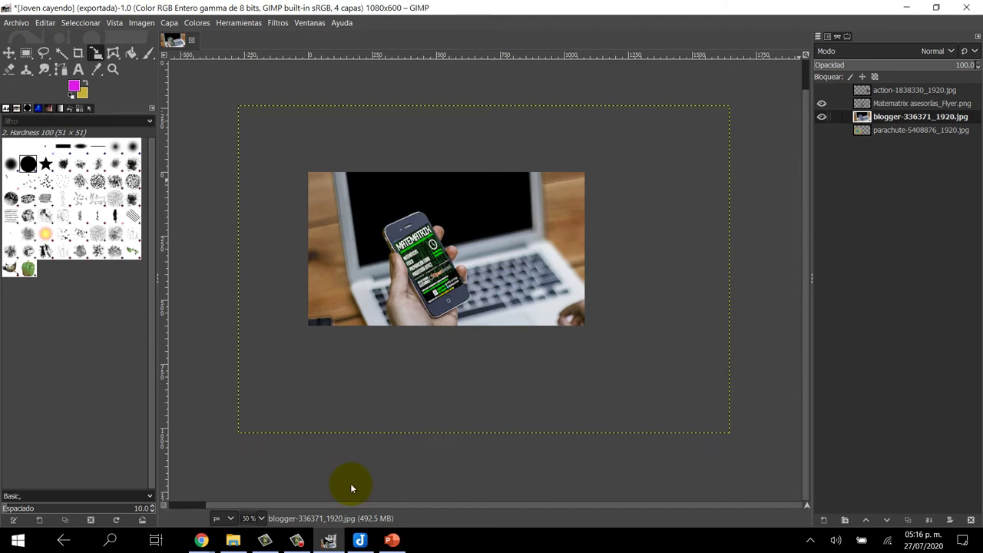
pyautogui.press('pageup')
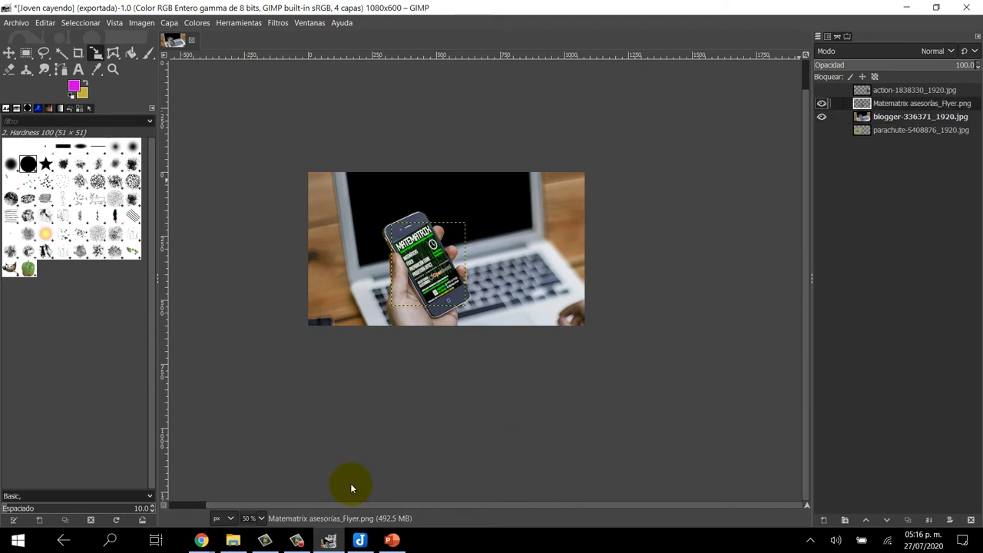
pyautogui.press('pagedown')
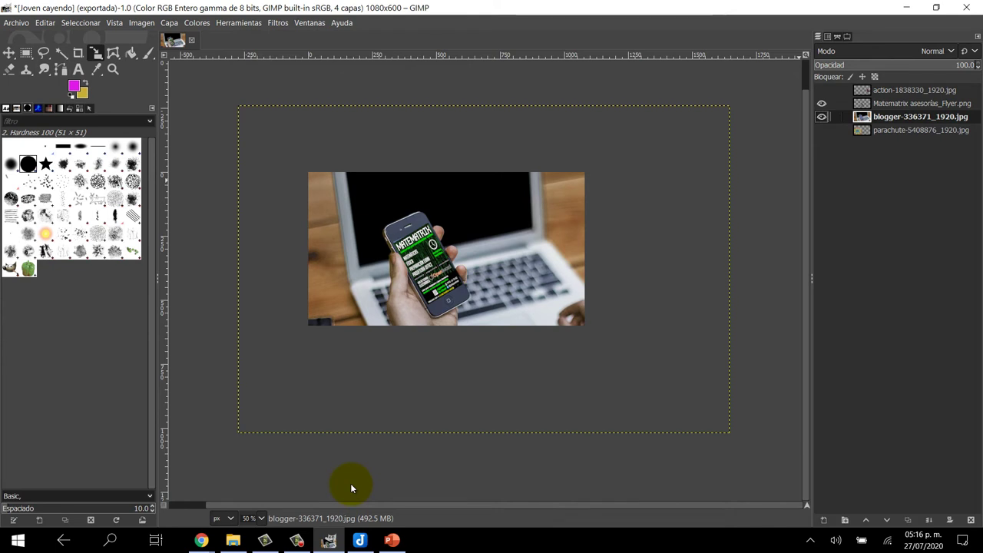
pyautogui.press('pageup')
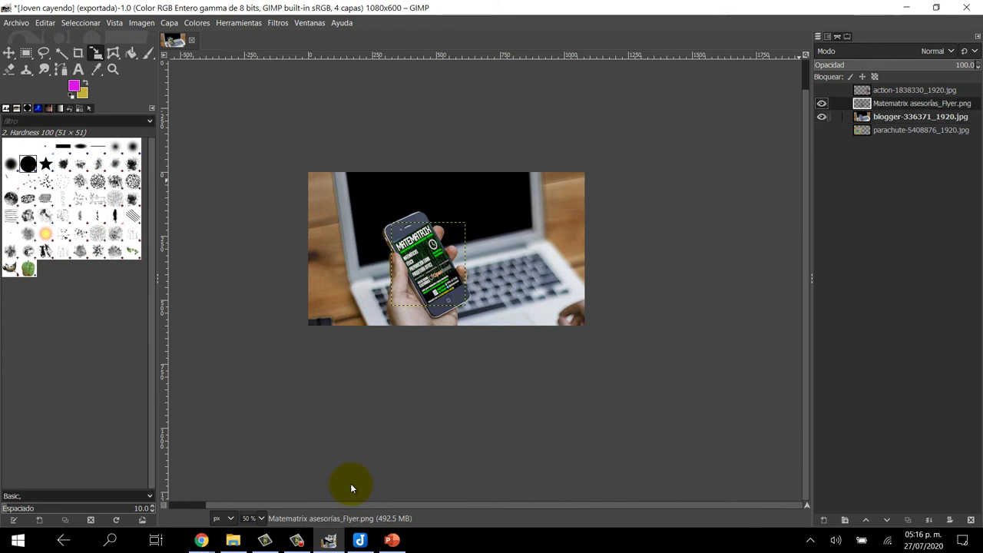
pyautogui.press('pagedown')
pyautogui.press('pageup')
pyautogui.press('pagedown')
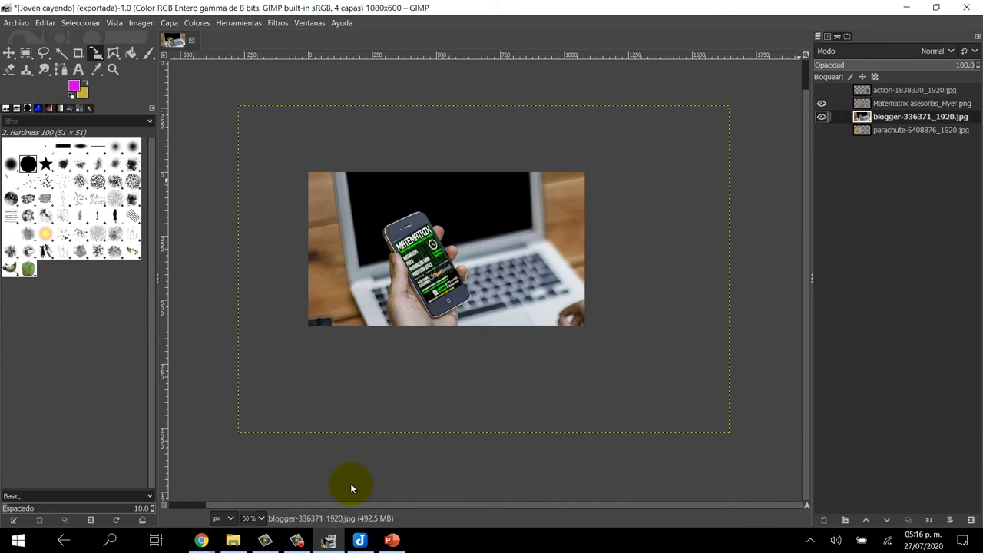
pyautogui.press('pageup')
pyautogui.press('pagedown')
pyautogui.click(352, 485)
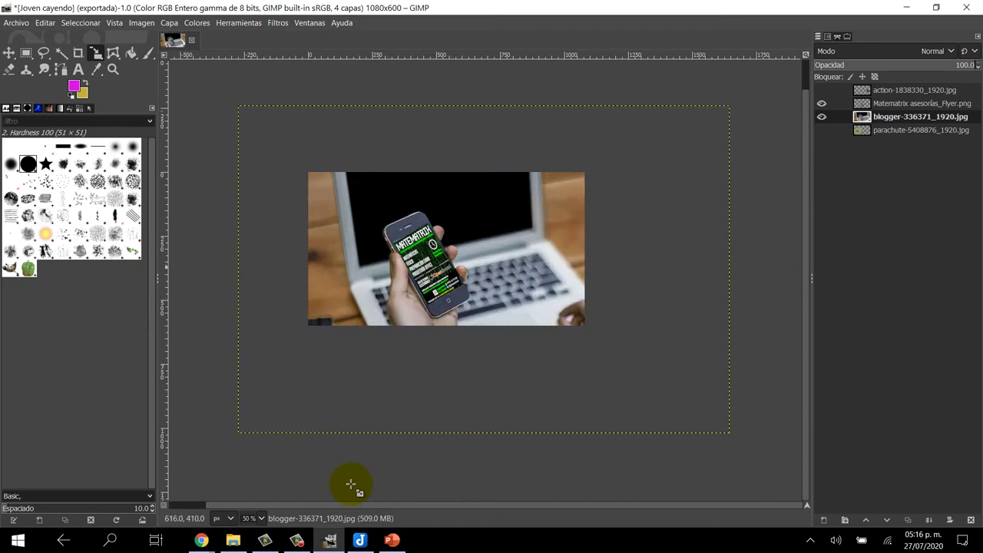
pyautogui.press('pageup')
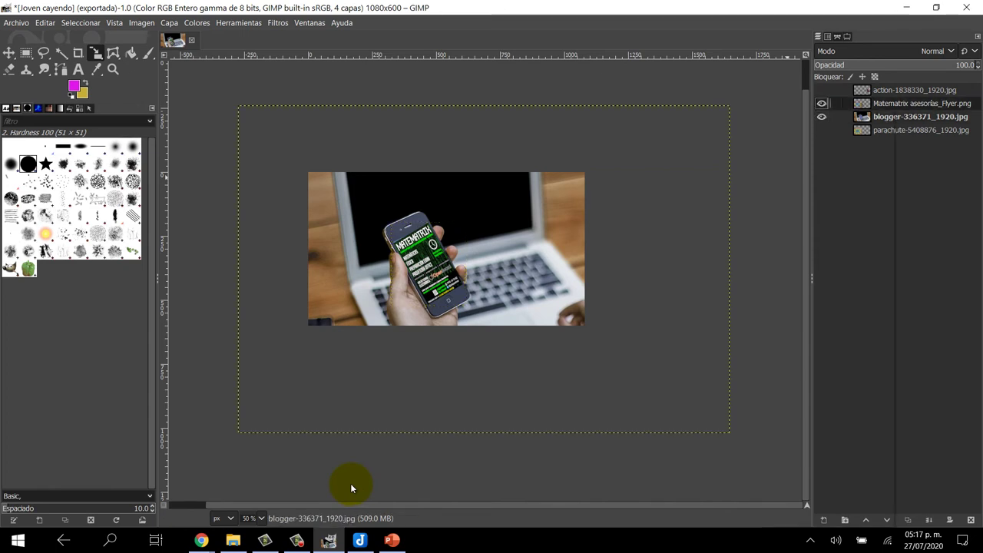
# - Select the parachute layer in the Layers panel
pyautogui.rightClick(895, 105)
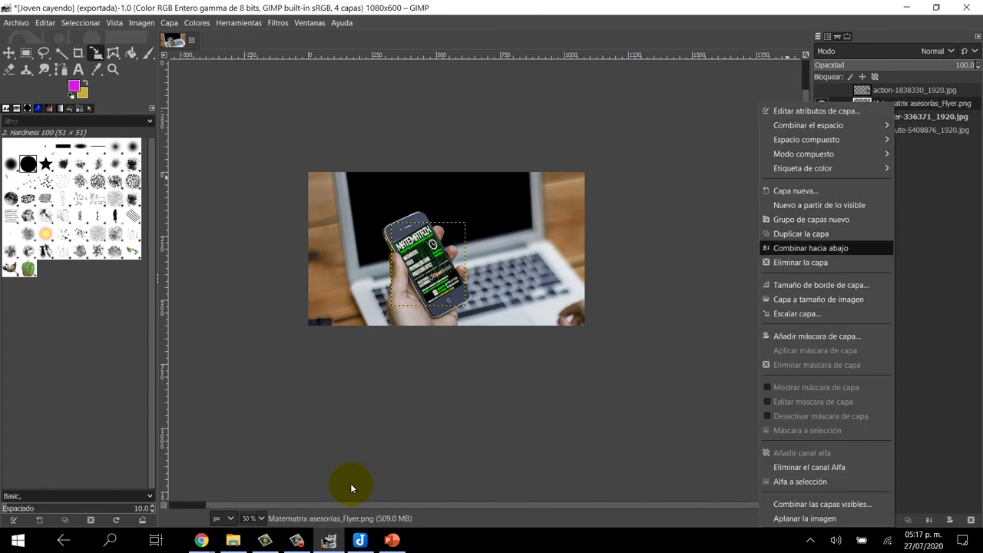
pyautogui.click(810, 248)
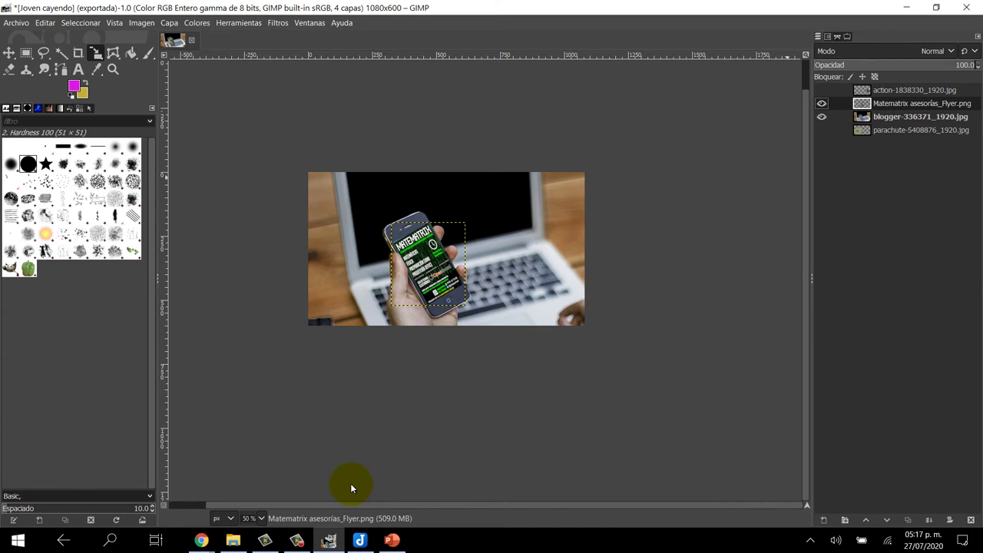
pyautogui.click(914, 129)
pyautogui.click(822, 130)
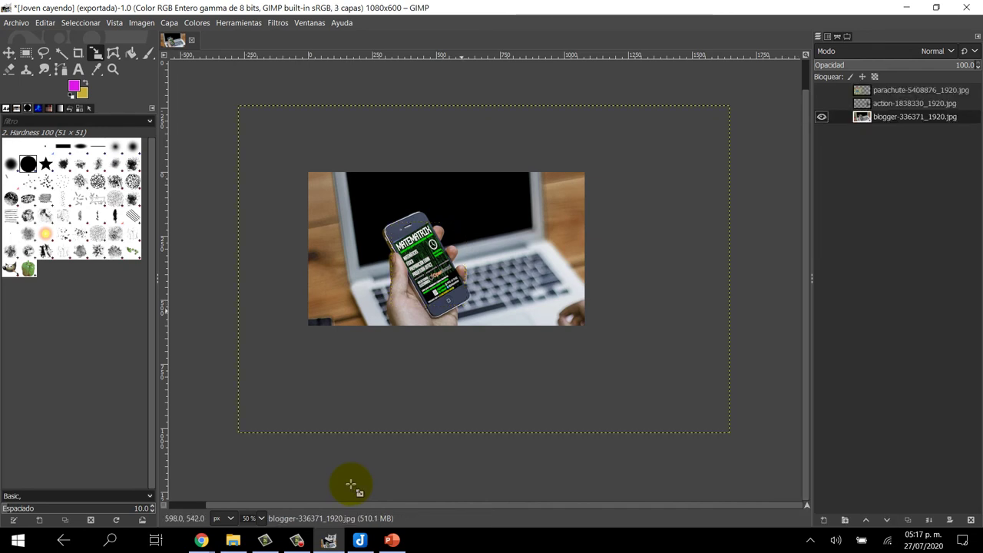
# - Slightly rescale the laptop photo layer with the Scale tool and apply it
pyautogui.click(350, 484)
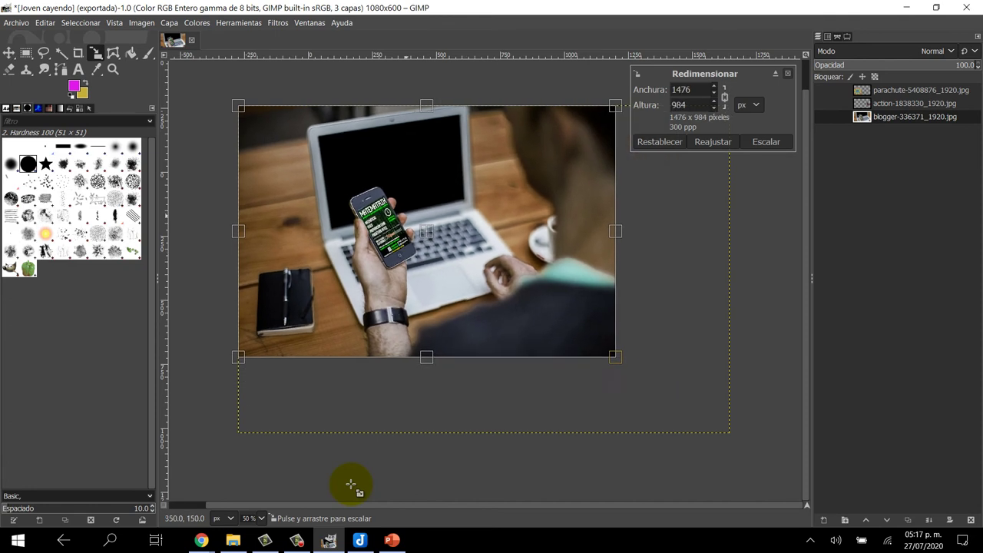
pyautogui.moveTo(350, 483); pyautogui.dragTo(352, 481)
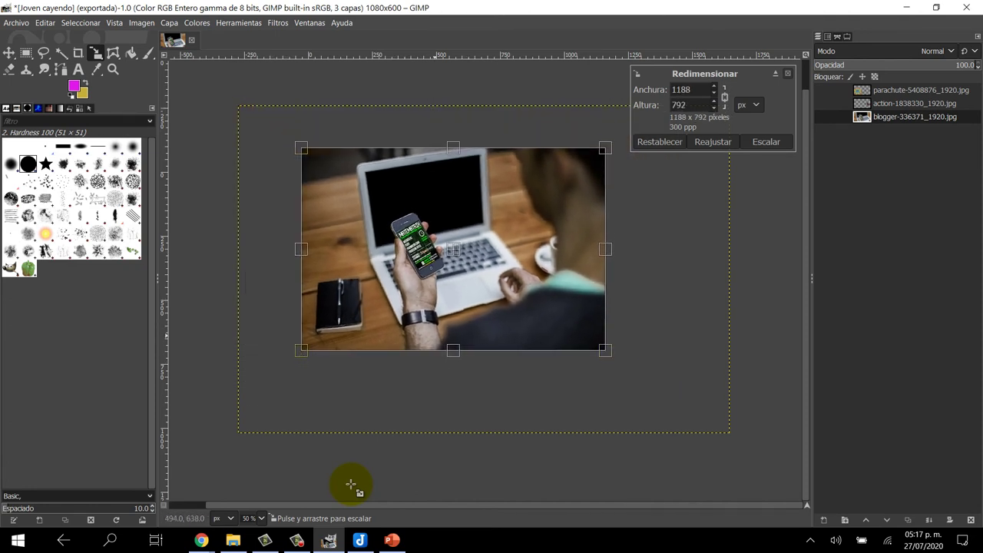
pyautogui.press('Return')
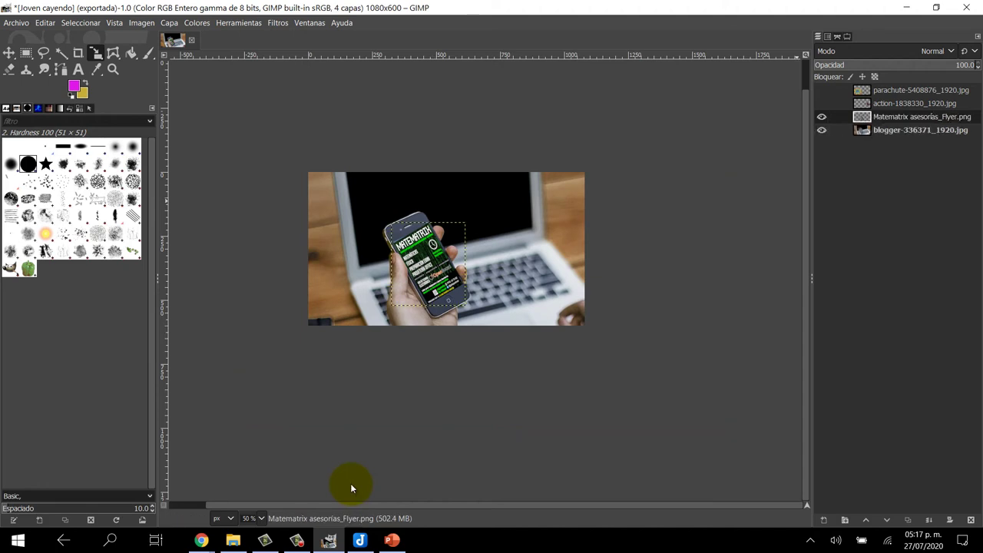
# - Zoom to 100% and merge the Matematrix flyer layer down into the laptop photo layer
pyautogui.press('+')
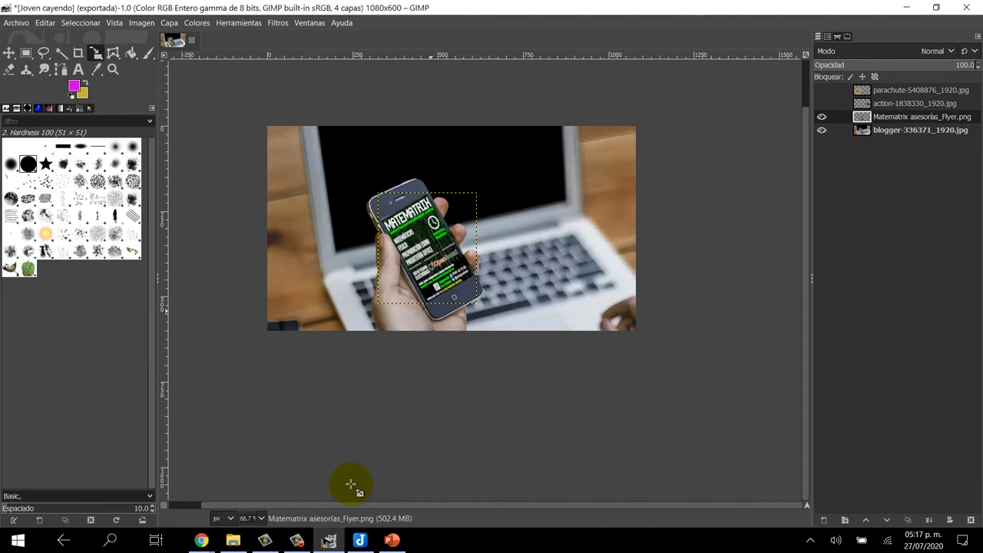
pyautogui.press('+')
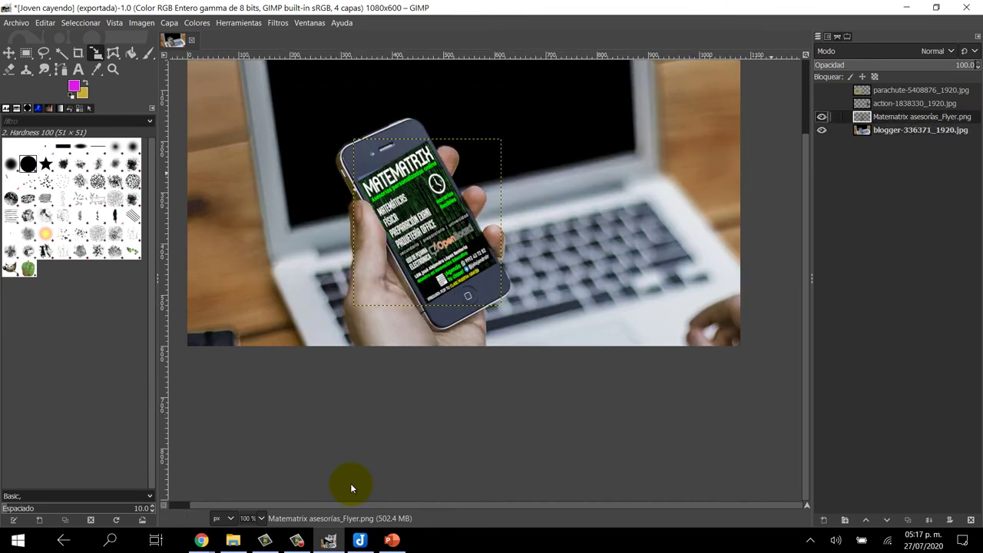
pyautogui.press('pagedown')
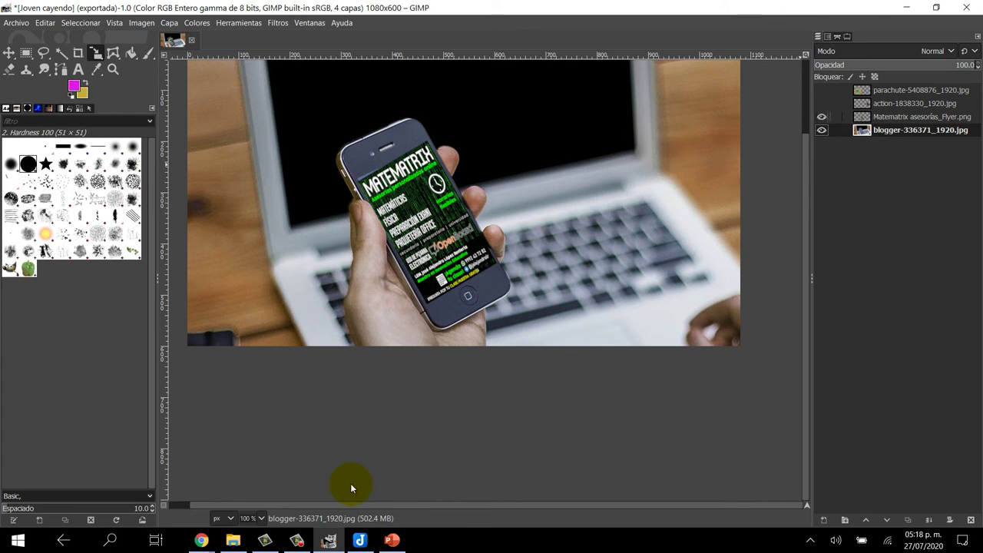
pyautogui.press('pageup')
pyautogui.press('Menu')
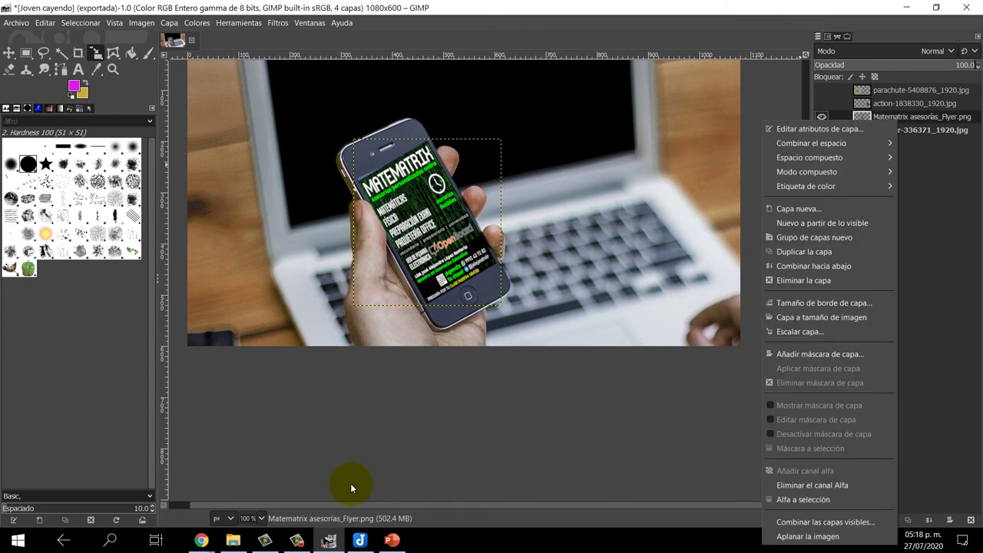
pyautogui.press('Escape')
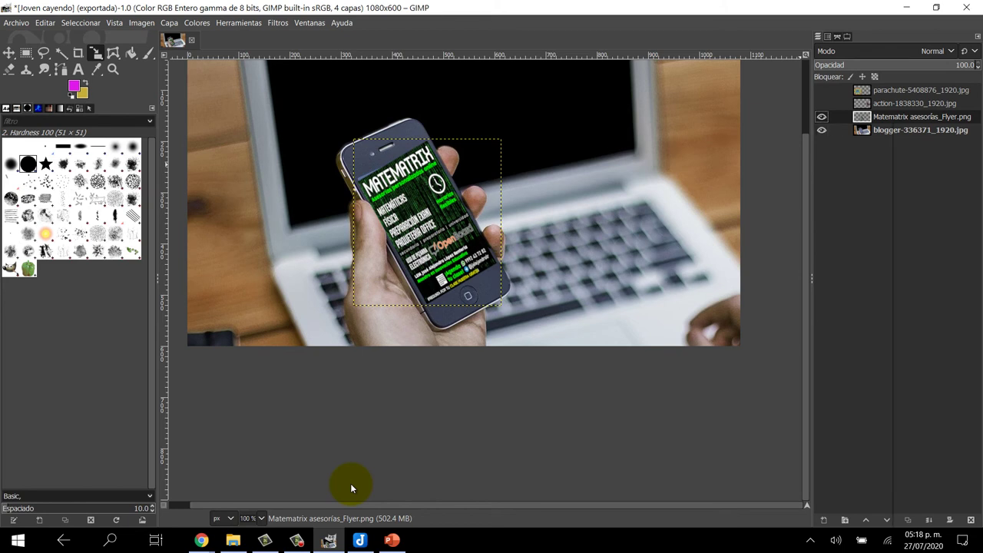
pyautogui.press('Menu')
pyautogui.press('Down')
pyautogui.press('Down')
pyautogui.press('Down')
pyautogui.press('Down')
pyautogui.press('Down')
pyautogui.press('Down')
pyautogui.press('Down')
pyautogui.press('Down')
pyautogui.press('Down')
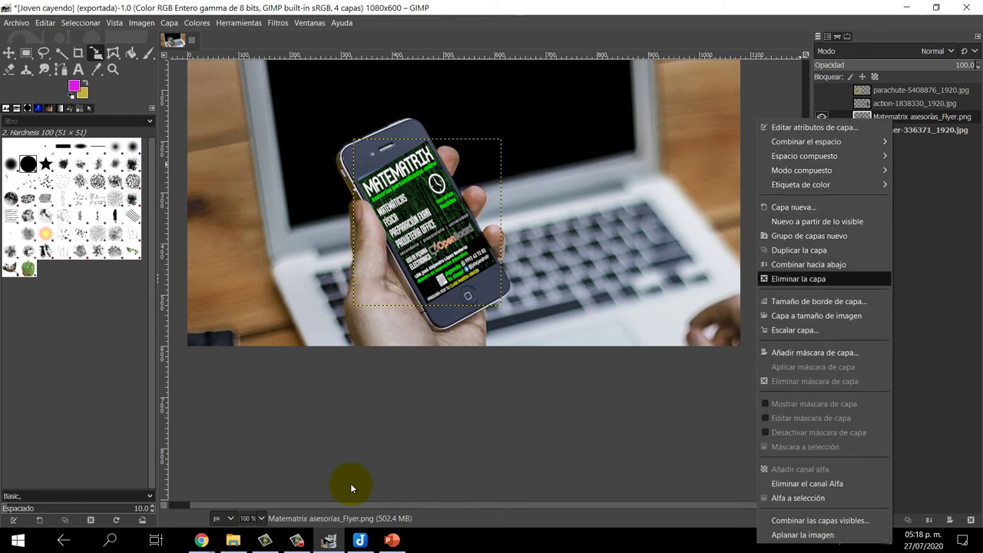
pyautogui.press('Up')
pyautogui.press('Return')
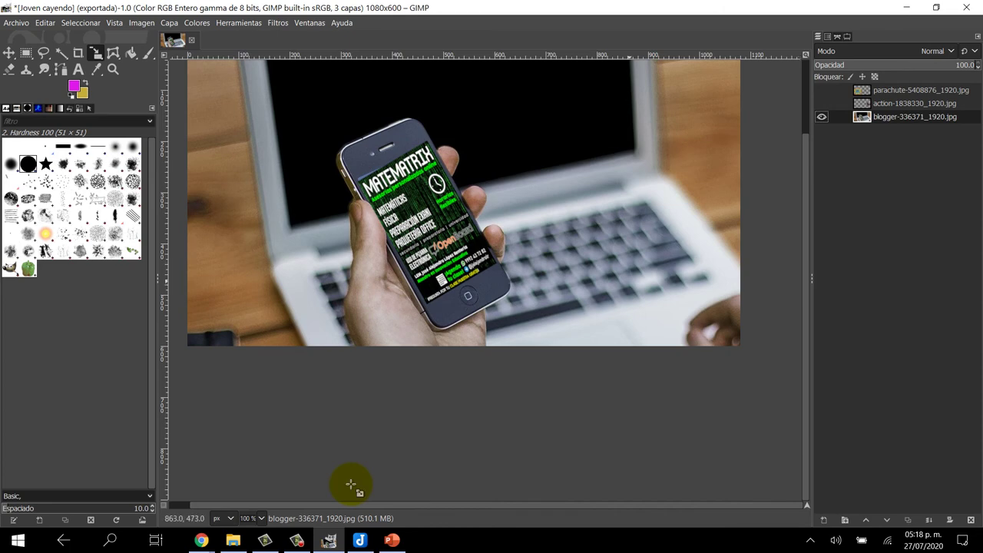
# - Scale the merged photo layer to 1306×870 px and view the result at 100%
pyautogui.click(350, 483)
pyautogui.moveTo(350, 483); pyautogui.dragTo(350, 484)
pyautogui.press('-')
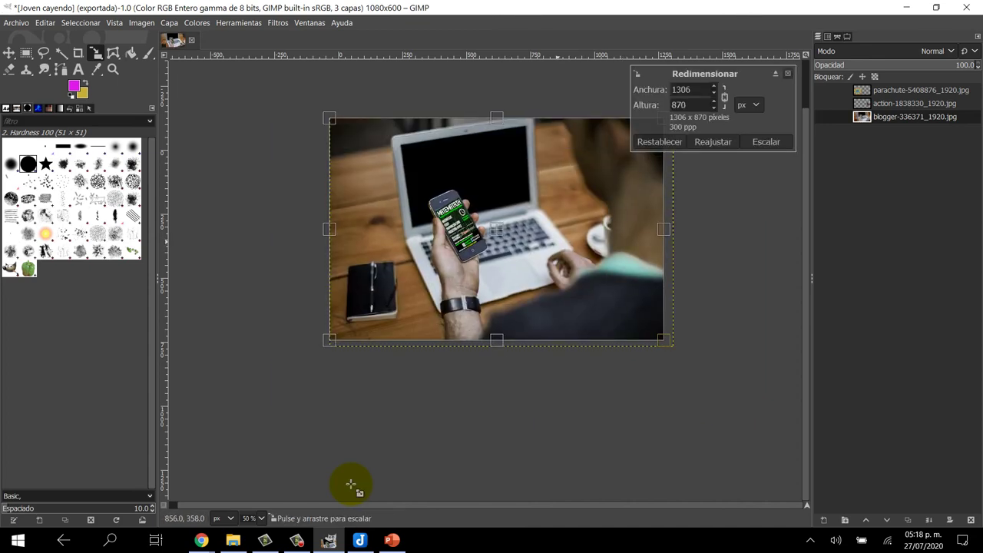
pyautogui.moveTo(350, 484); pyautogui.dragTo(350, 483)
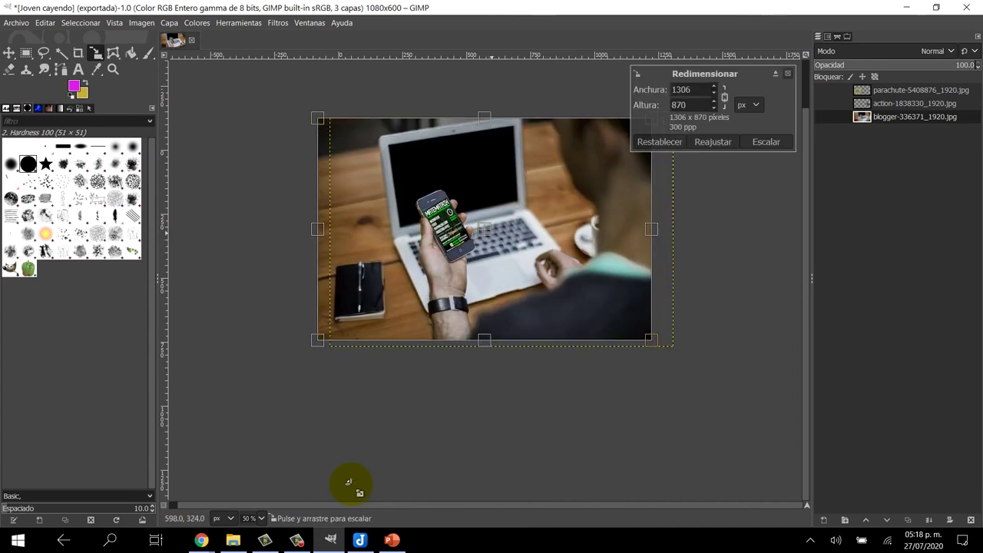
pyautogui.press('Return')
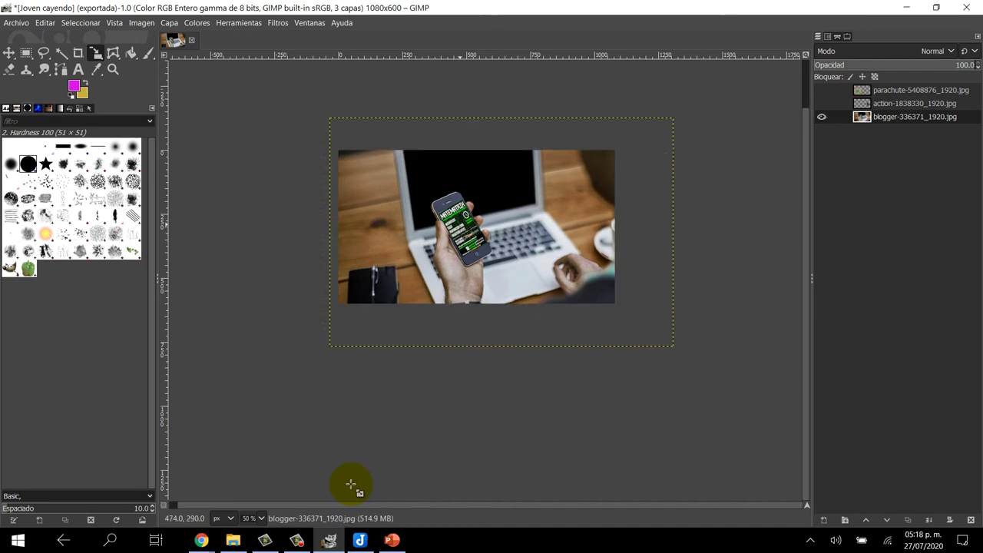
pyautogui.click(350, 484)
pyautogui.press('Escape')
pyautogui.click(350, 484)
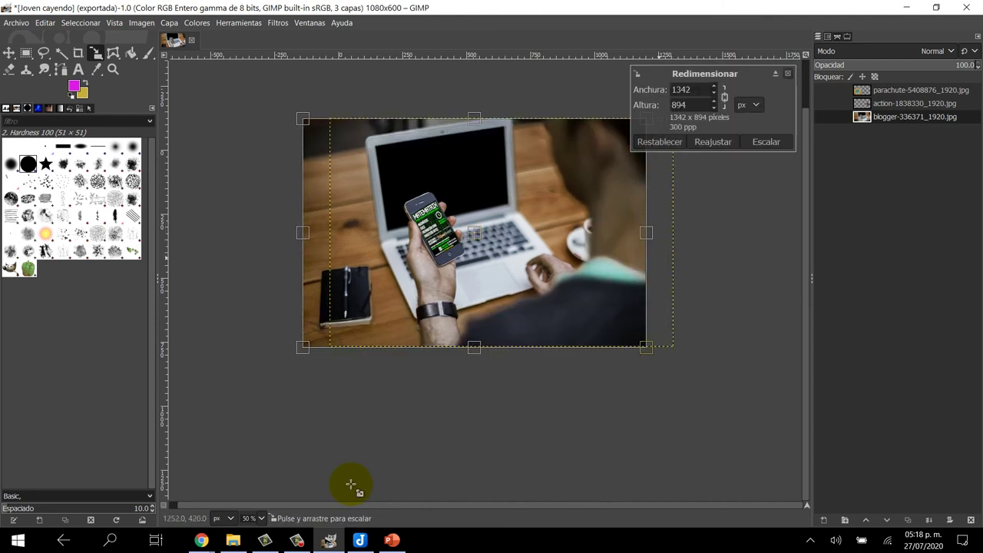
pyautogui.press('Escape')
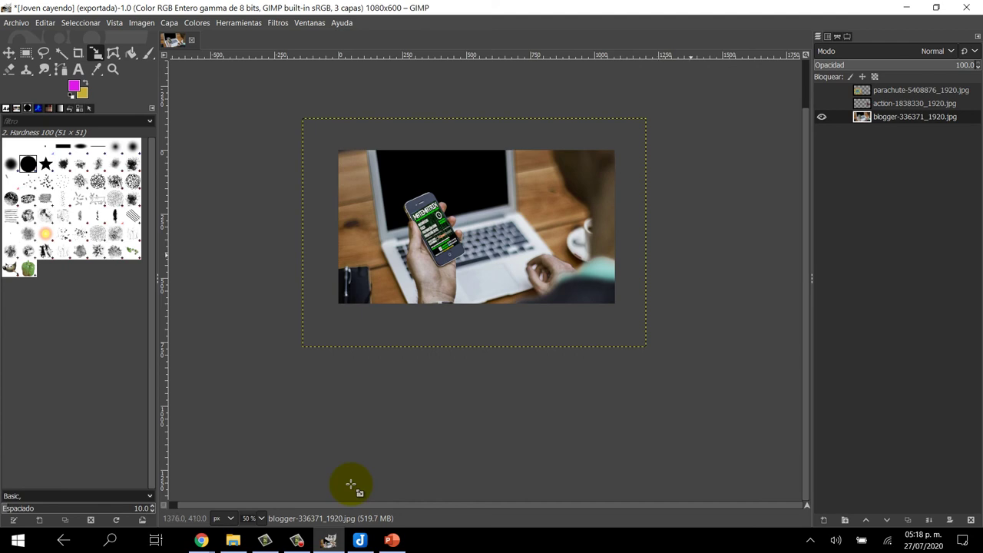
pyautogui.press('+')
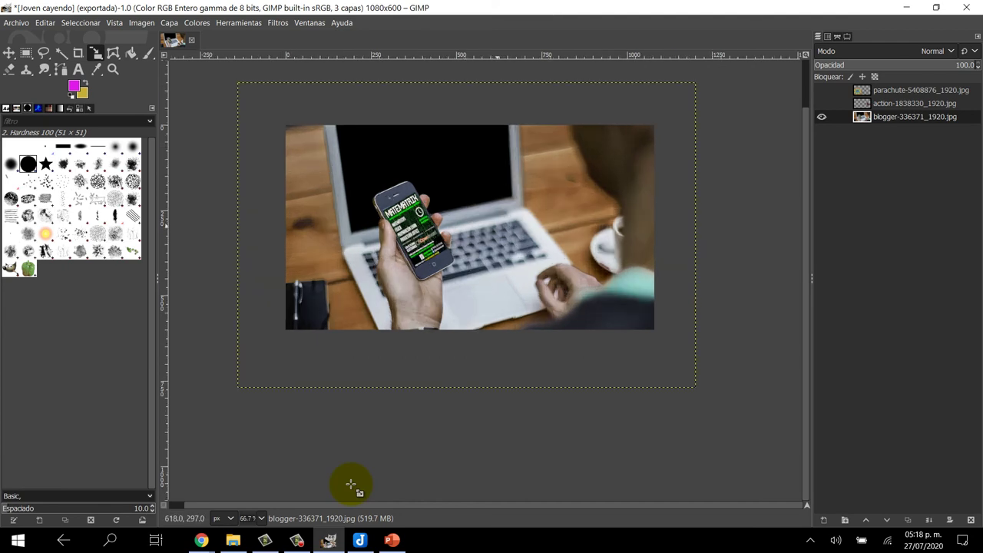
pyautogui.press('+')
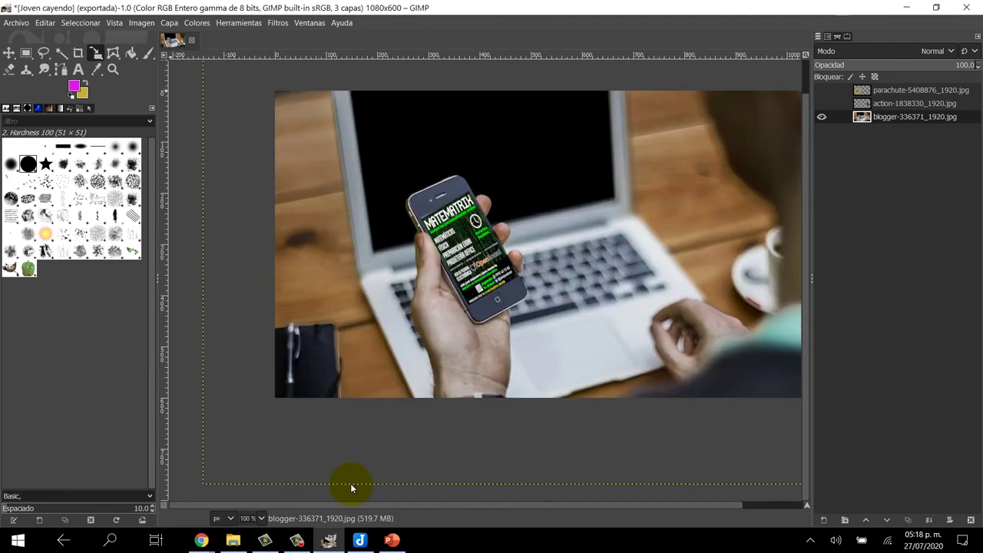
# - Open the Export Image As window from the Archivo menu
pyautogui.hotkey('alt', 'a')
pyautogui.press('Down')
pyautogui.press('Down')
pyautogui.press('Down')
pyautogui.press('Return')
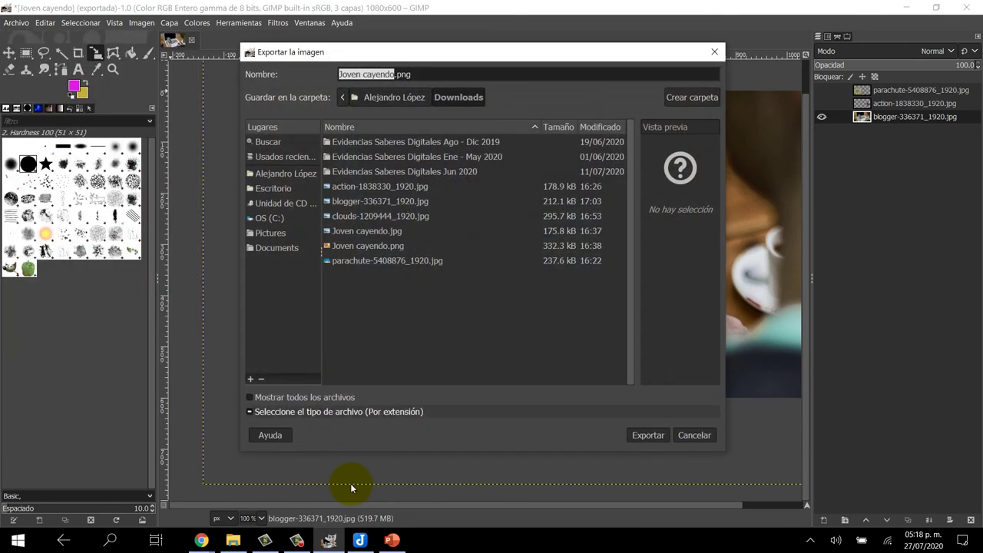
# - Choose Imagen JPEG as the export file type
pyautogui.hotkey('alt', 't')
pyautogui.scroll(-1, 479, 372)
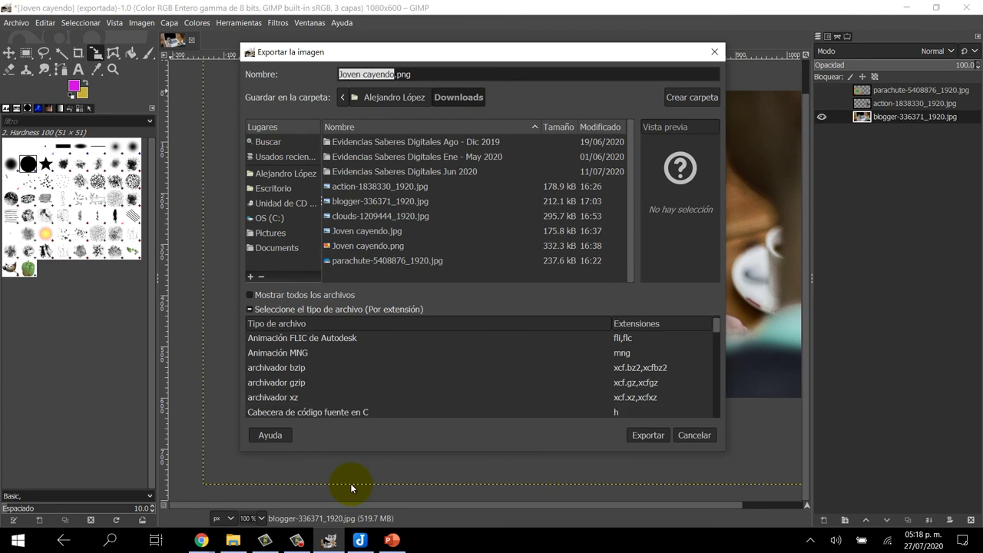
pyautogui.scroll(-1, 480, 372)
pyautogui.scroll(-1, 480, 372)
pyautogui.scroll(-2, 480, 372)
pyautogui.scroll(-2, 480, 372)
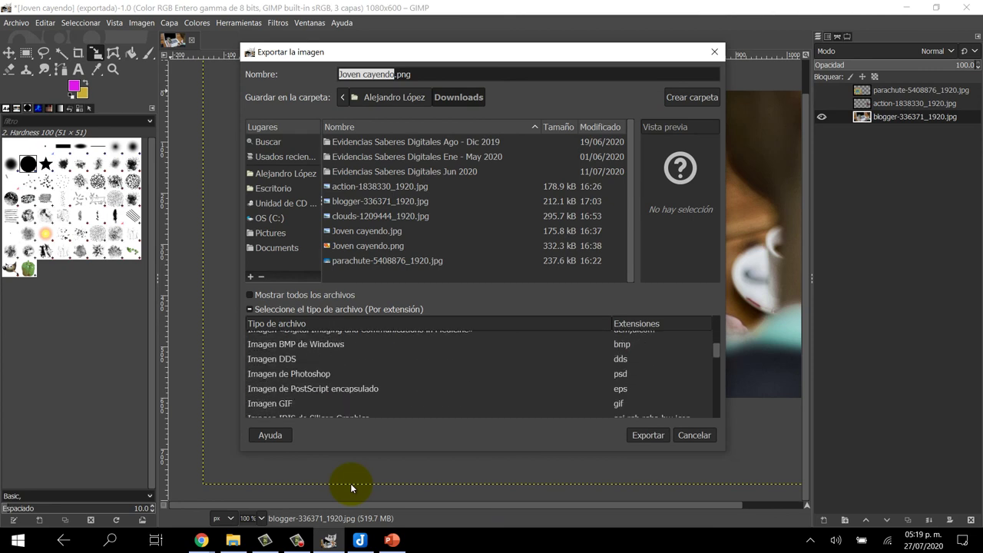
pyautogui.scroll(-2, 479, 372)
pyautogui.press('Down')
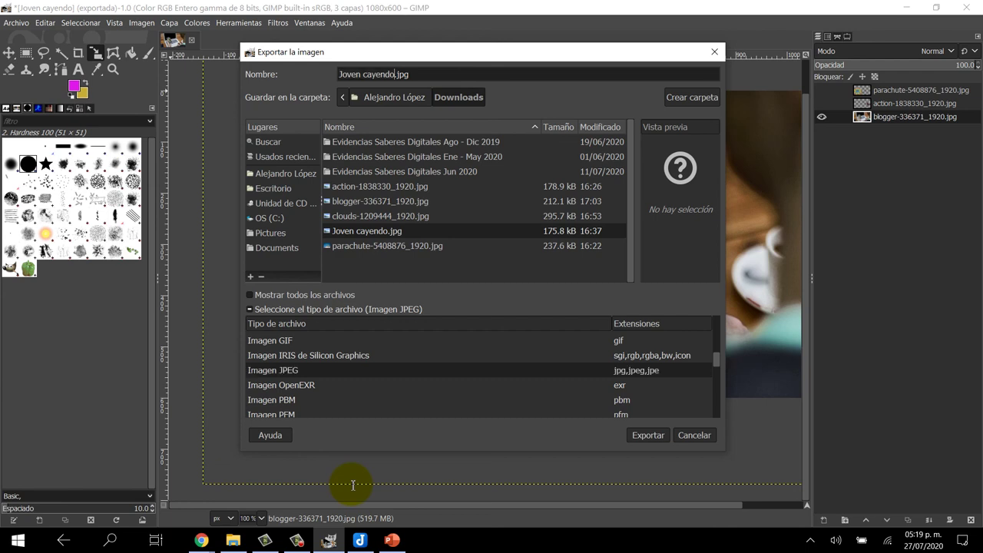
# - Name the file 'Fondo Facebook' and export it with the default JPEG settings
pyautogui.write('Fondo')
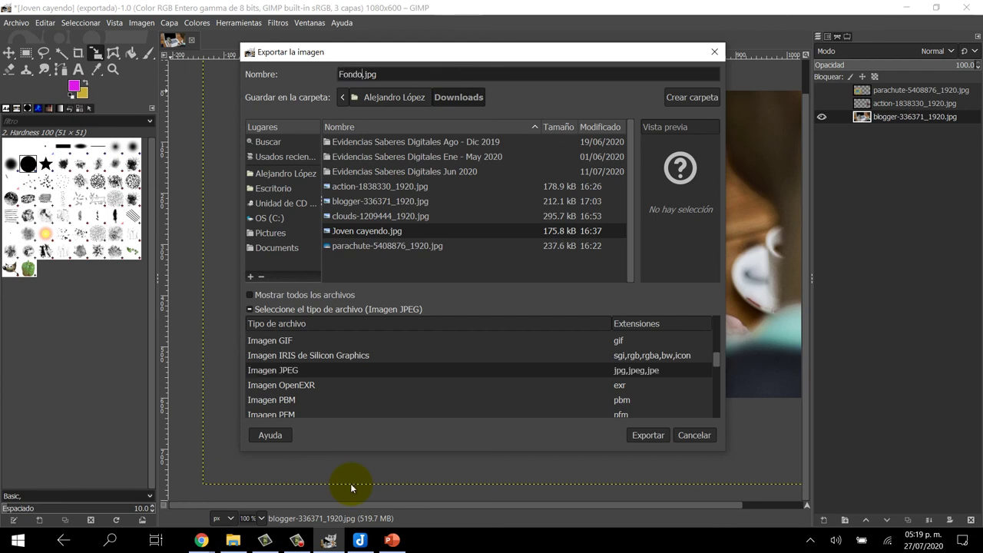
pyautogui.write(' Facebook')
pyautogui.press('Return')
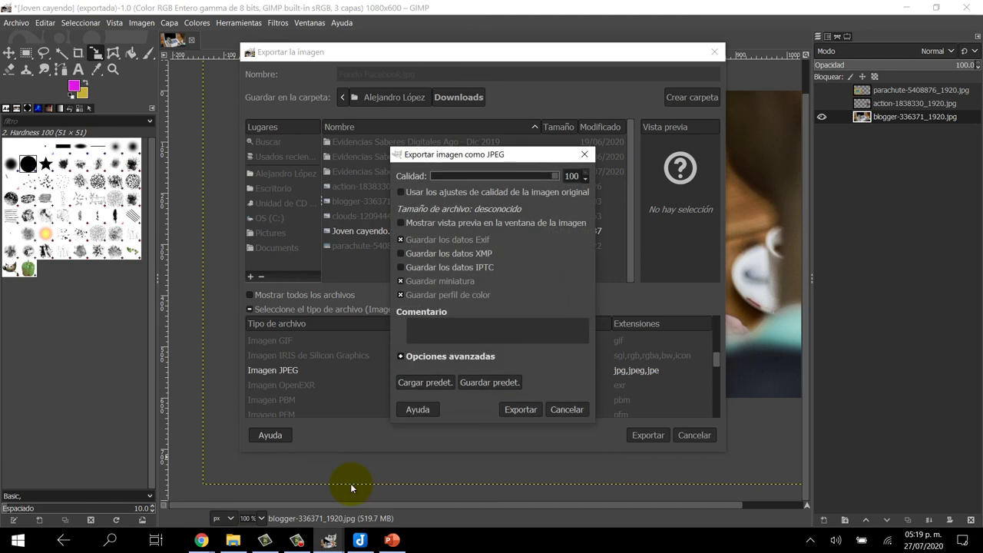
pyautogui.press('Return')
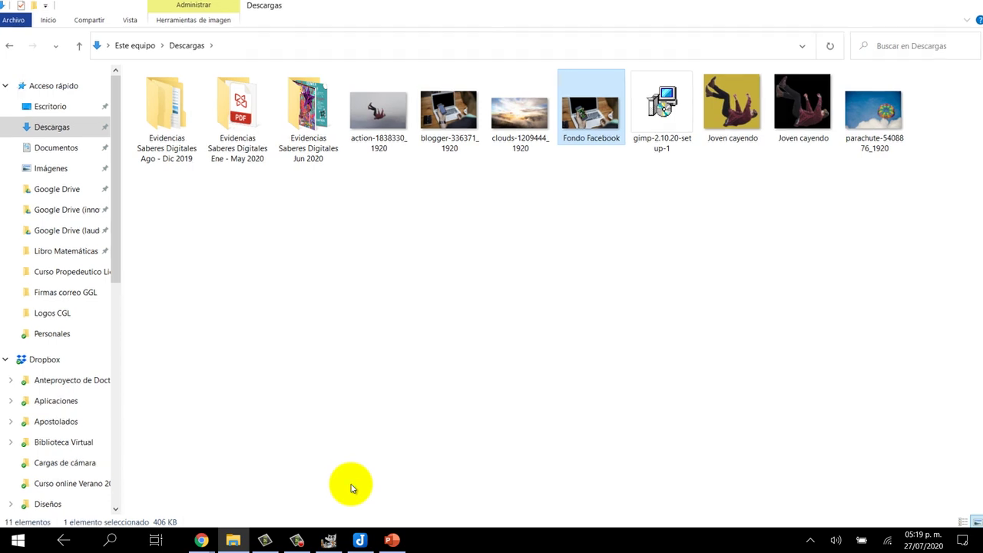
# - Switch from File Explorer back to the GIMP window
pyautogui.hotkey('alt', 'Tab')
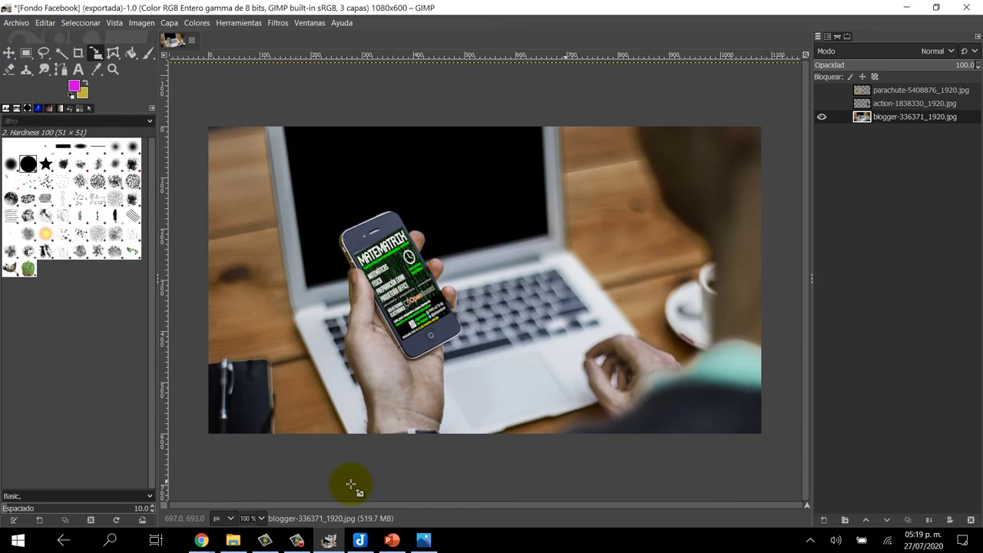